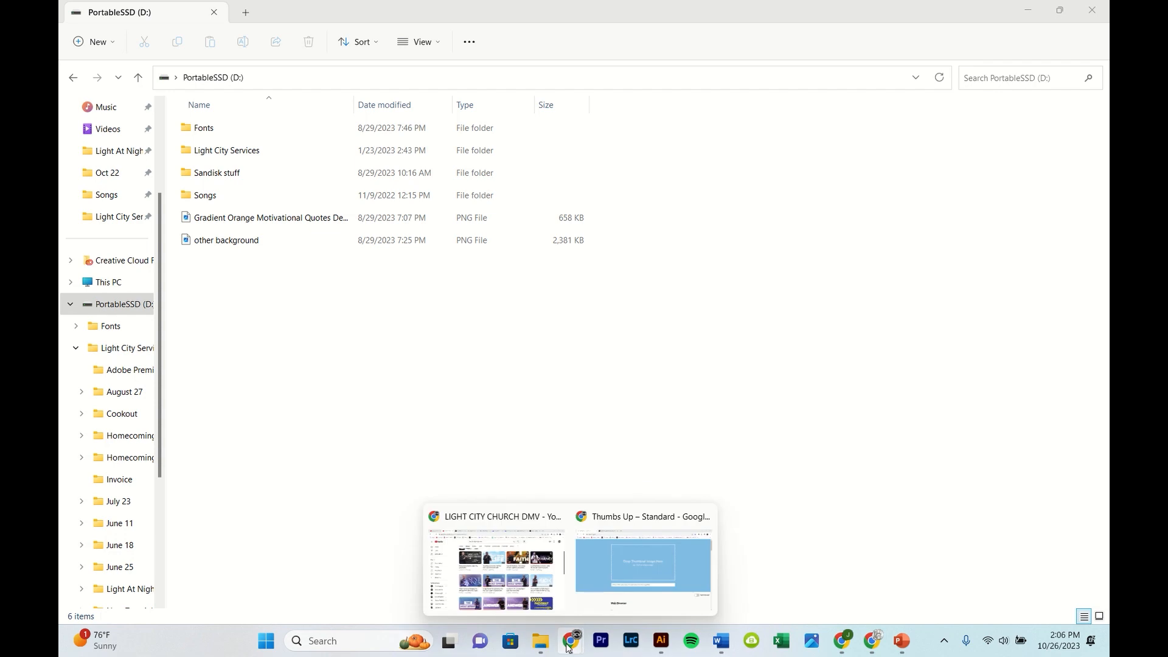
left_click(853, 642)
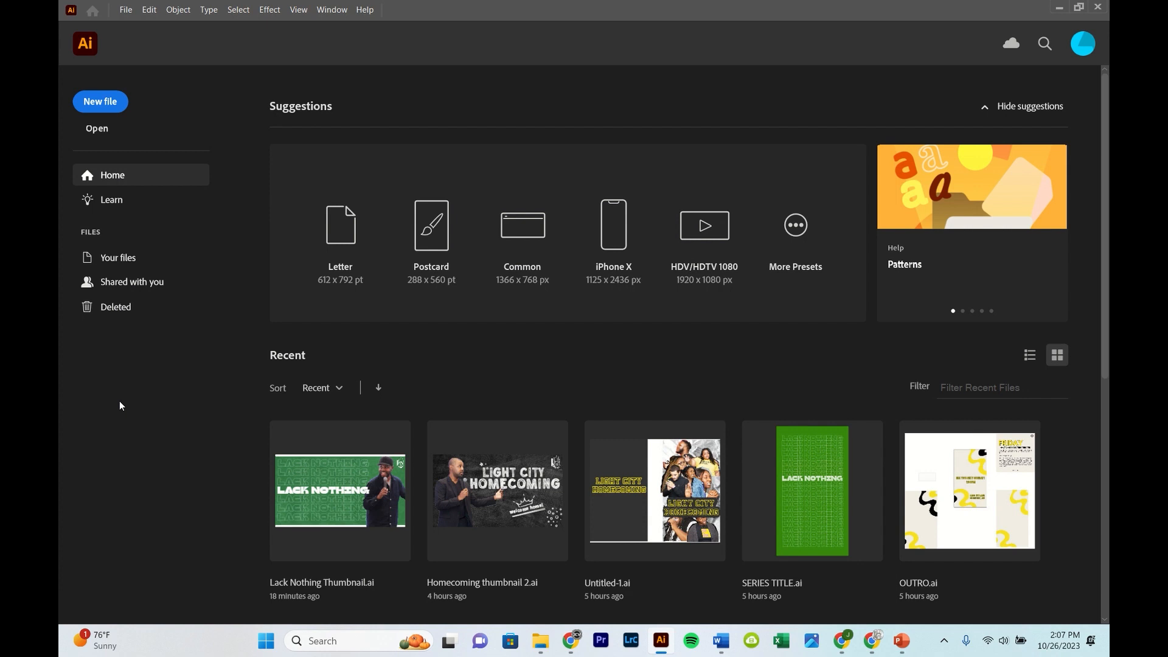
Step: Create a new 1920 x 1080 px HDV/HDTV 1080 document named Tutorial
left_click(106, 105)
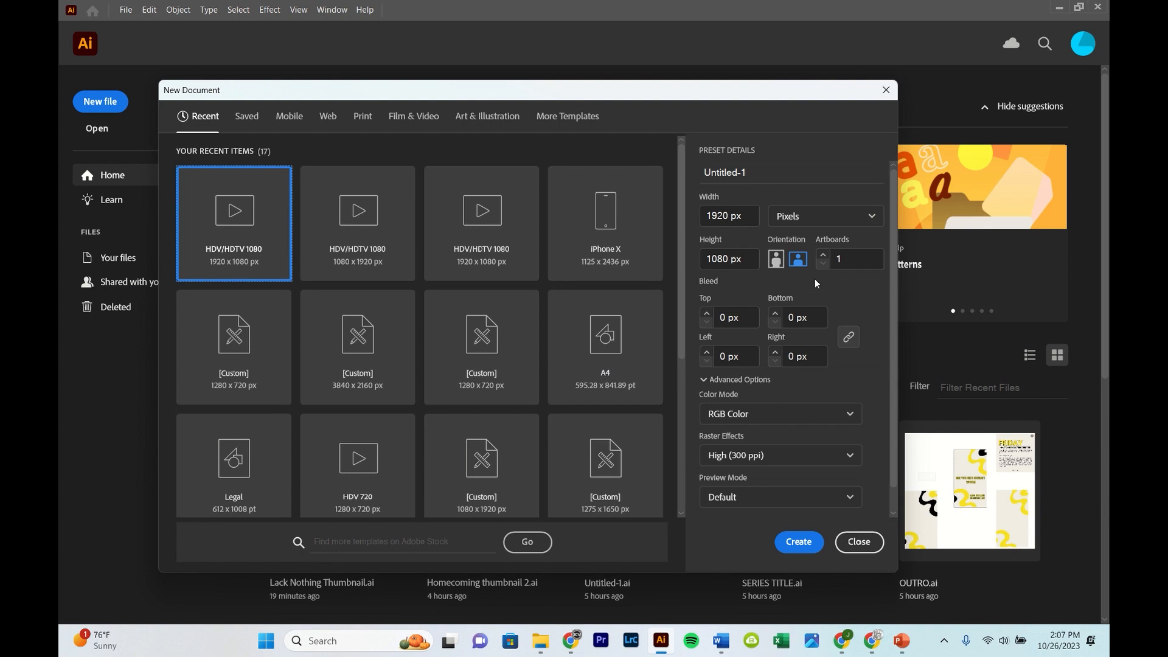
left_click(744, 178)
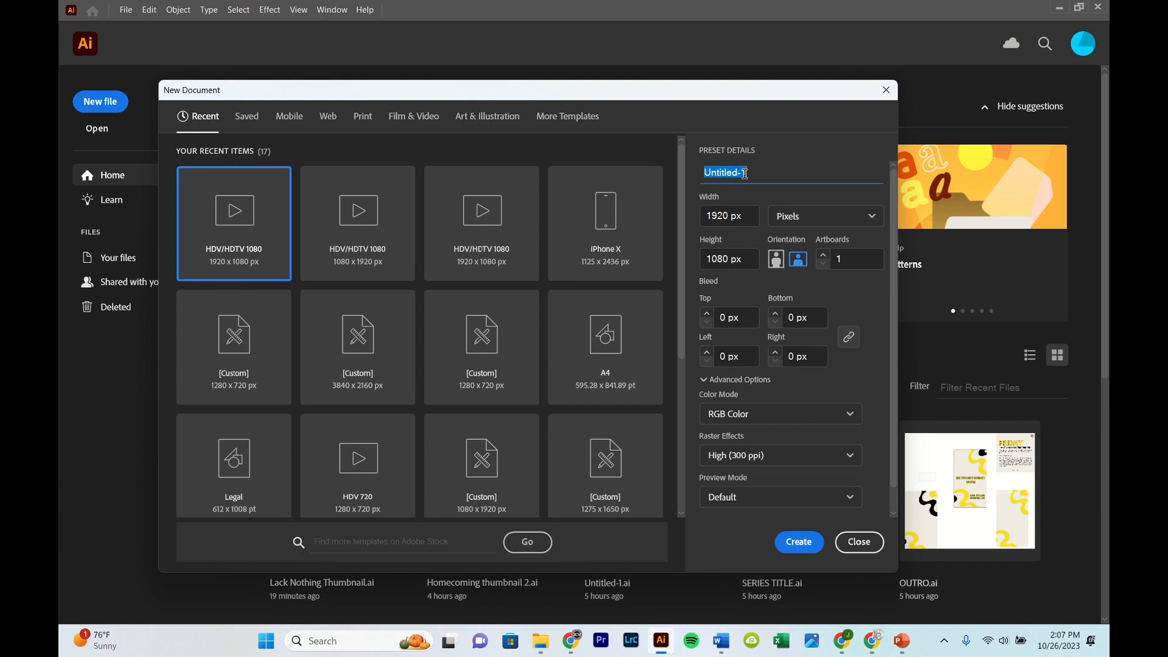
type("Tutorial")
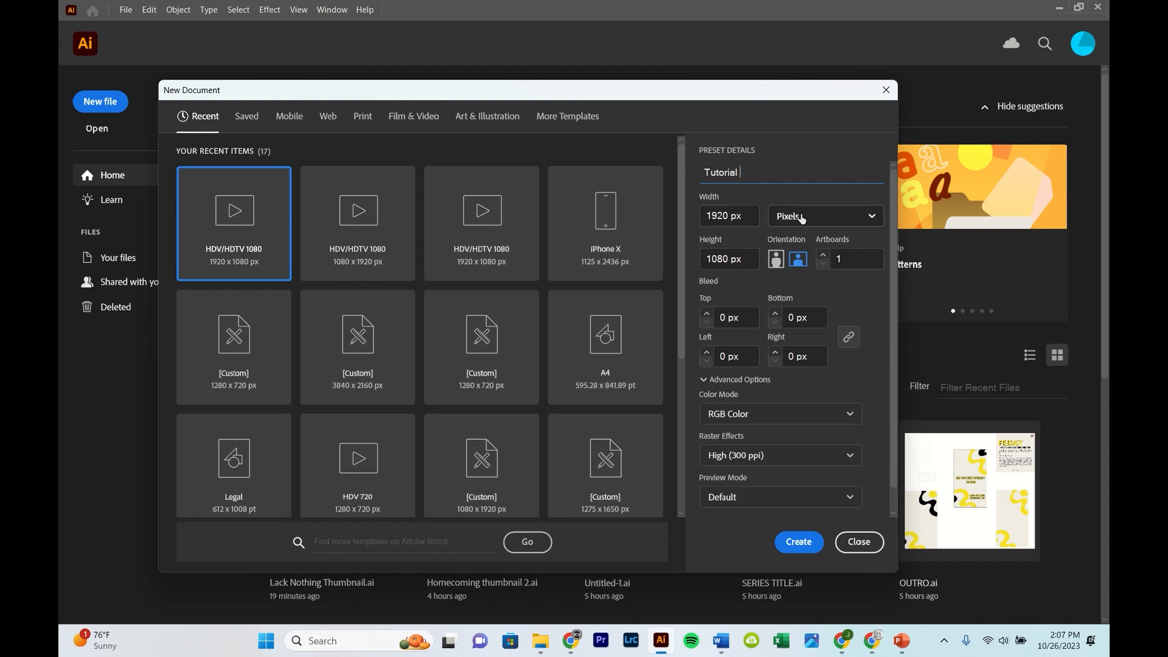
scroll(732, 415, "down", 1)
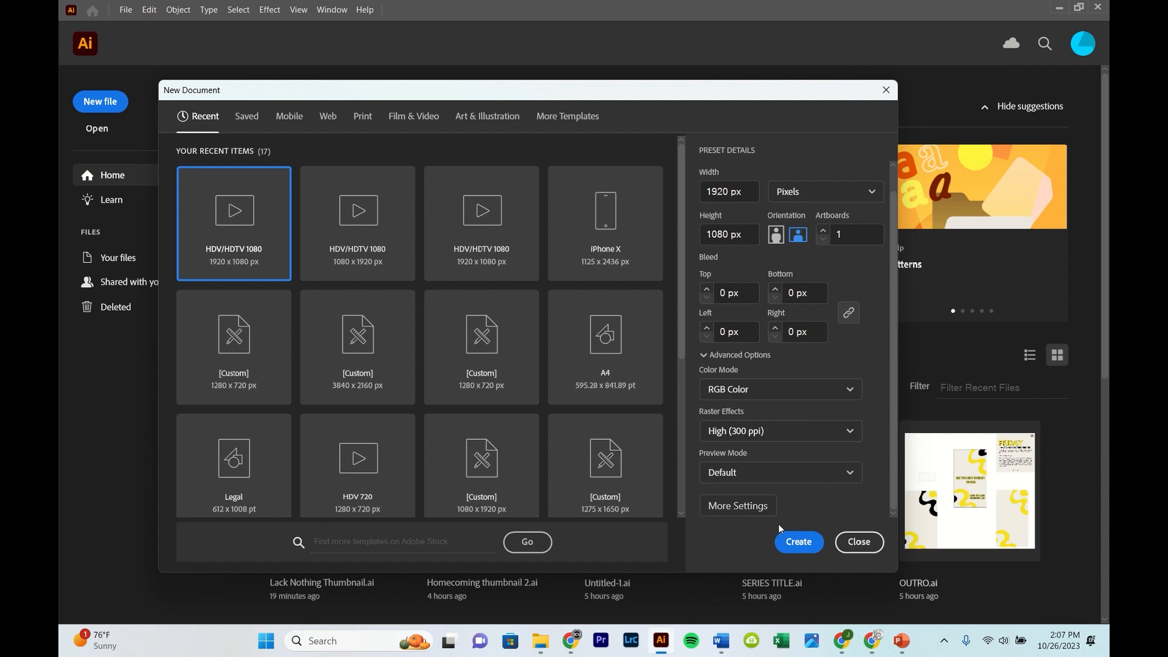
left_click(798, 541)
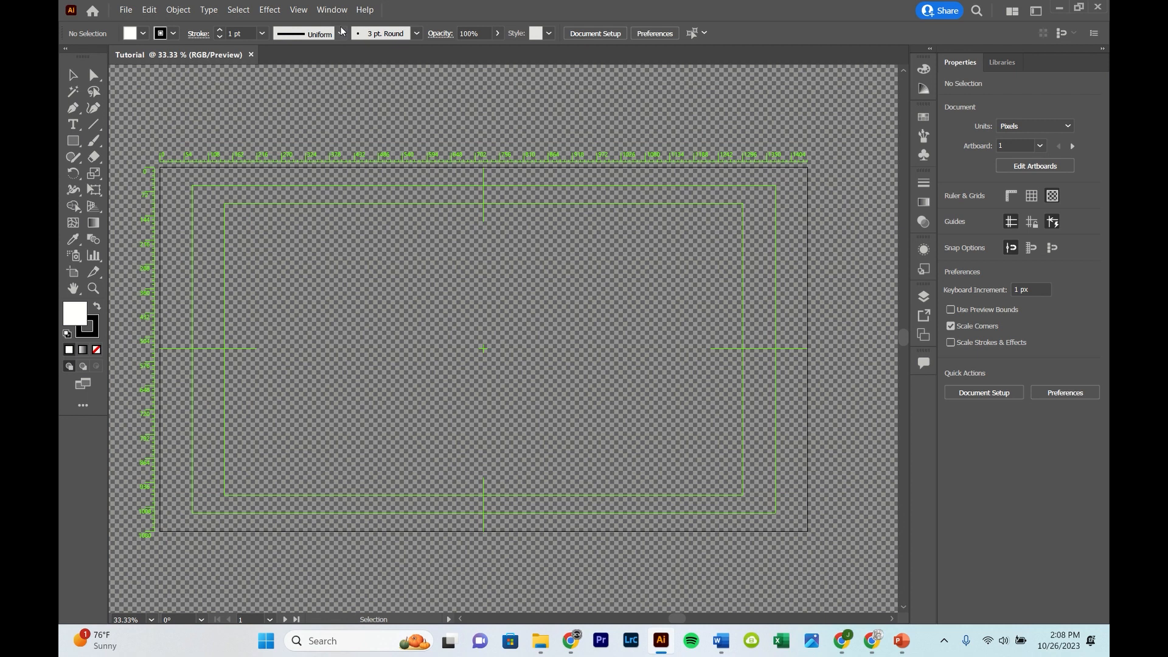
Step: Reset the Essentials Classic workspace
left_click(332, 10)
mouse_move(413, 70)
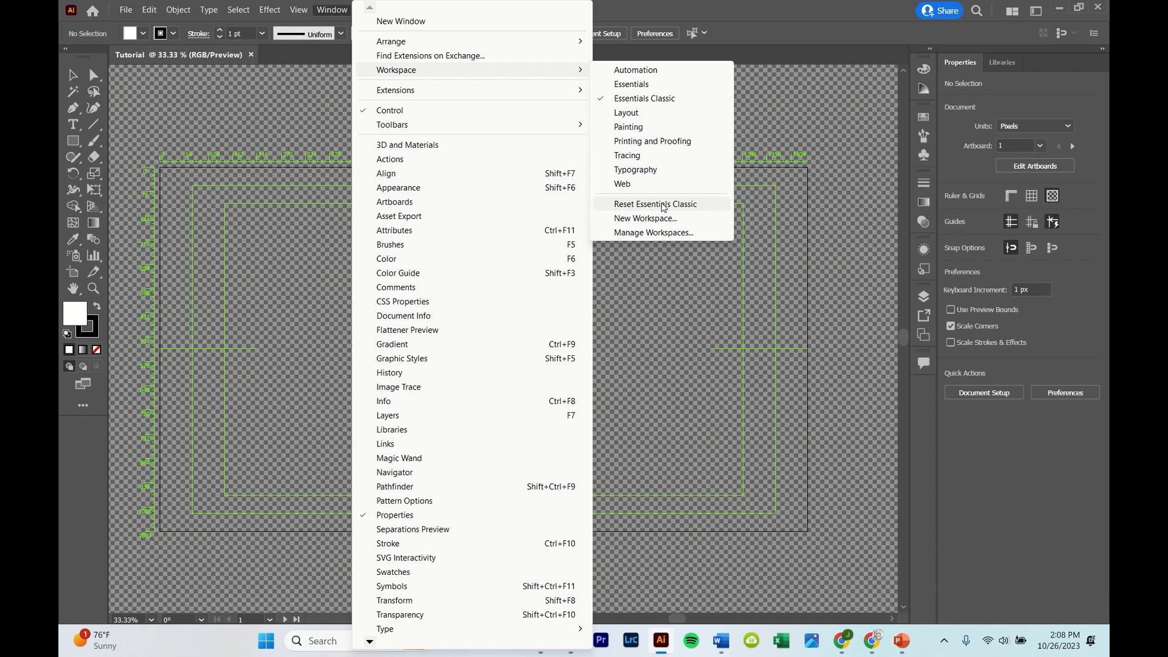
left_click(611, 204)
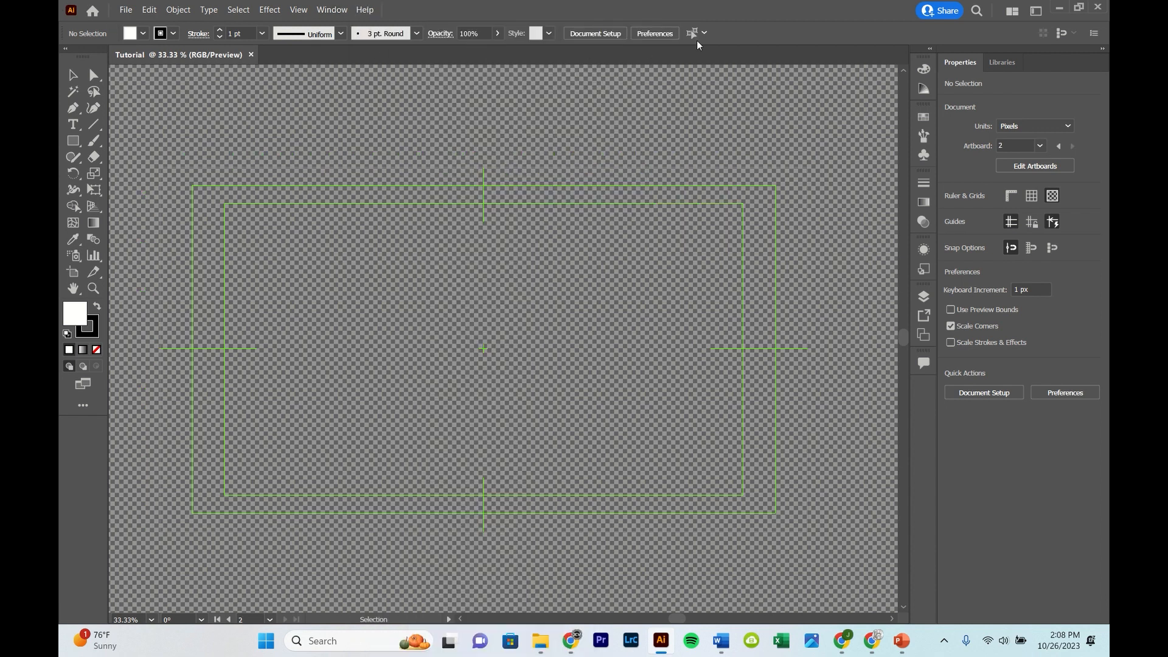
left_click(332, 10)
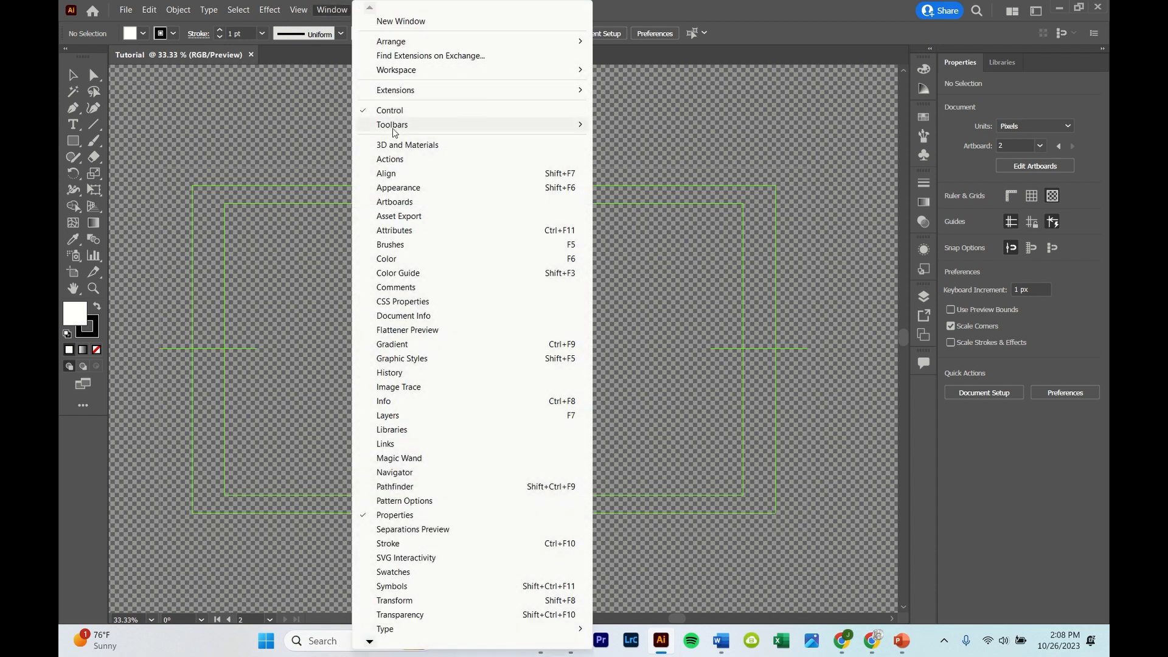
left_click(219, 91)
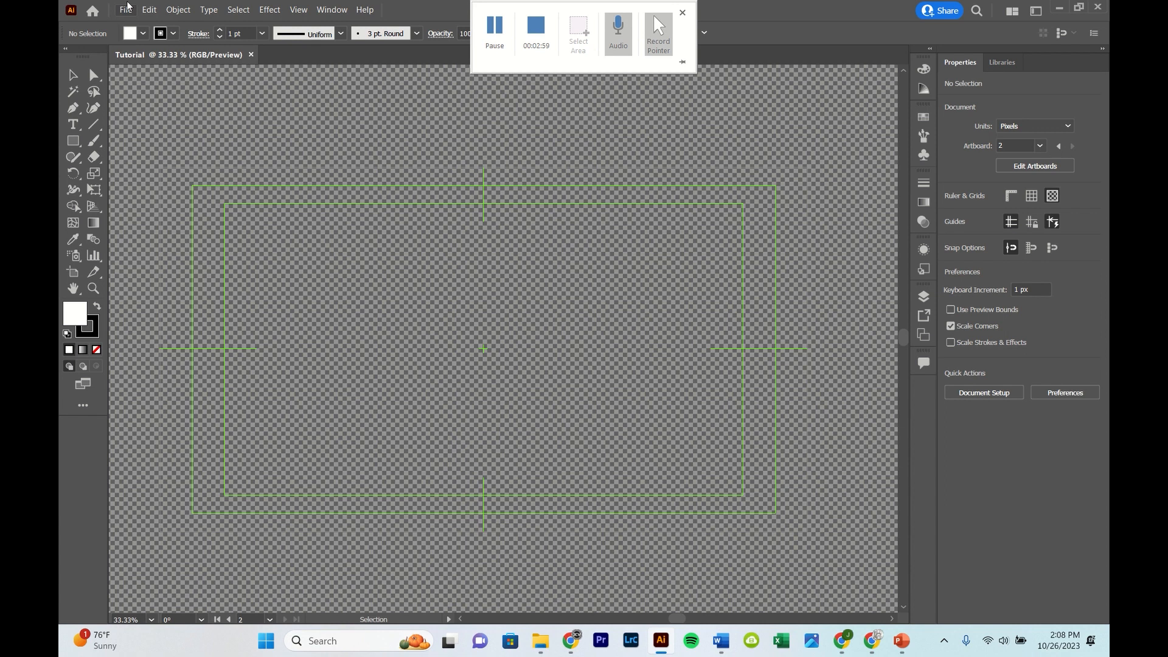
Step: Place the linked image "Green and Yellow Food Pattern Zoom Virtual Background" on the artboard
left_click(127, 9)
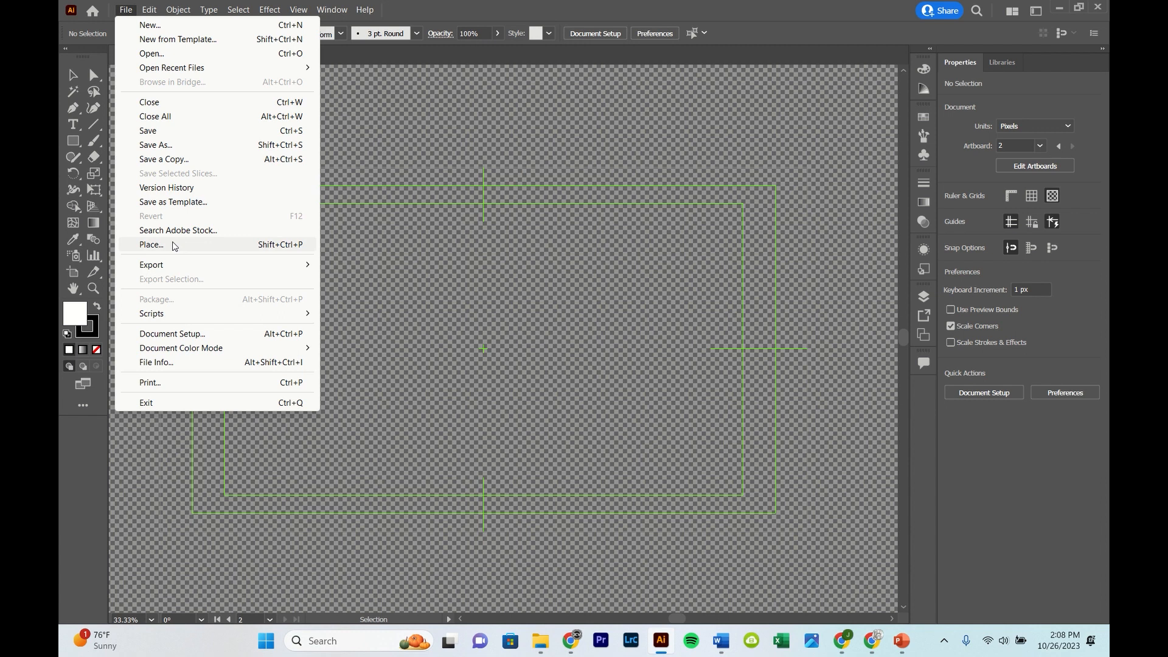
left_click(175, 245)
scroll(393, 184, "up", 10)
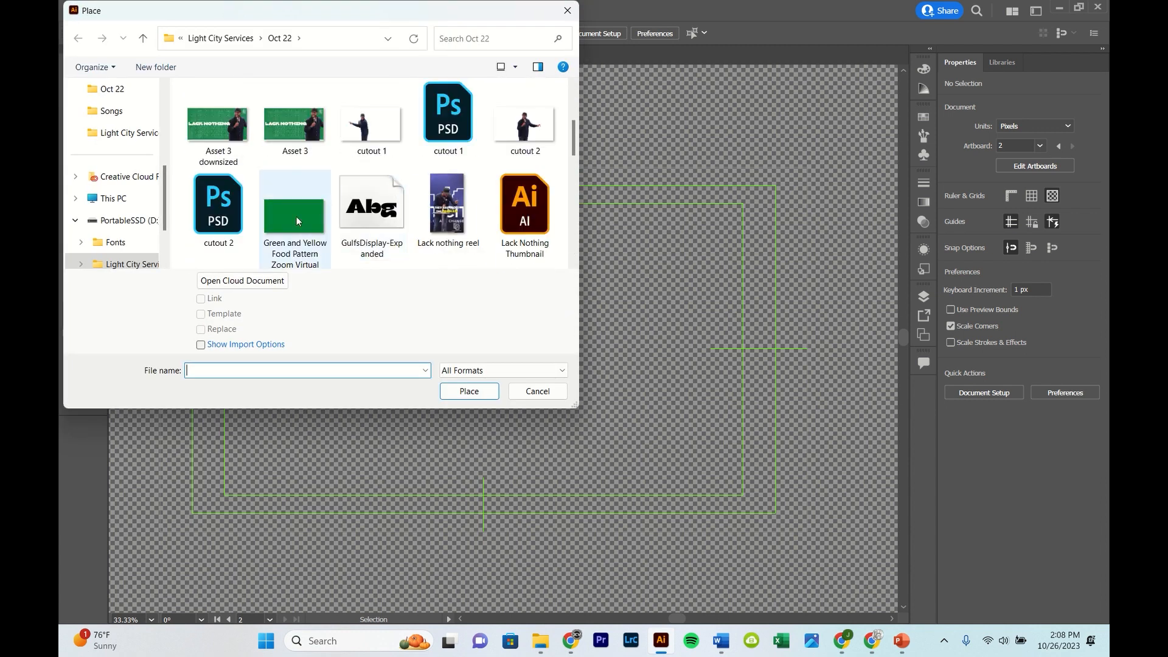
double_click(296, 221)
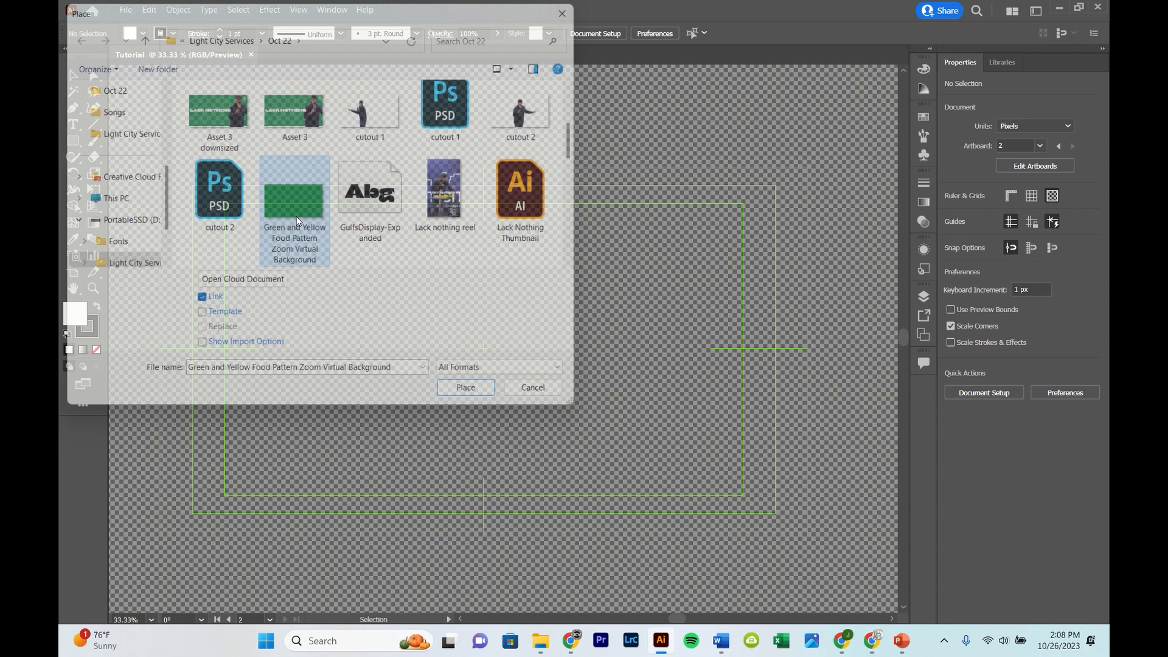
left_click(297, 223)
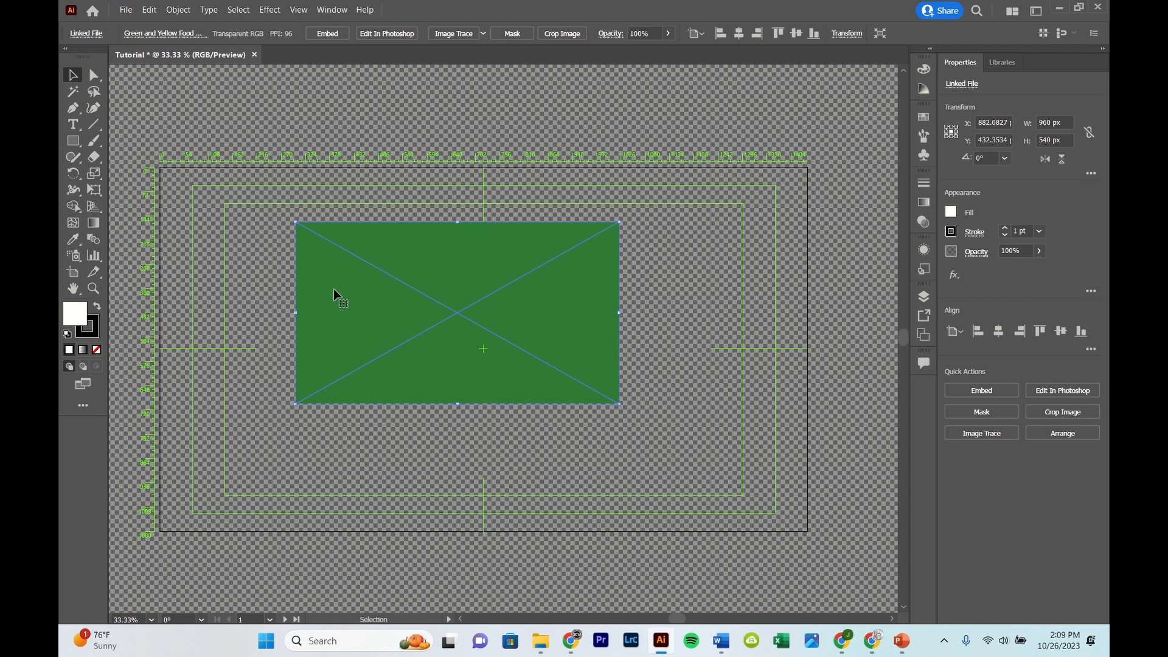
key("a")
scroll(333, 290, "left", 5)
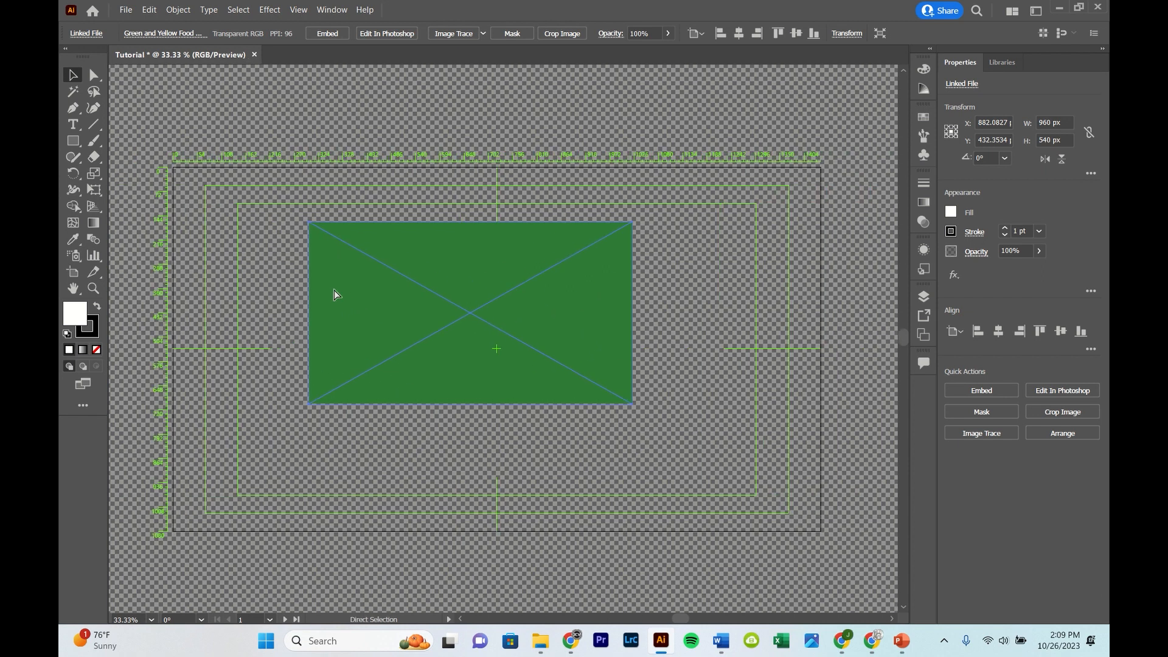
scroll(334, 294, "right", 5)
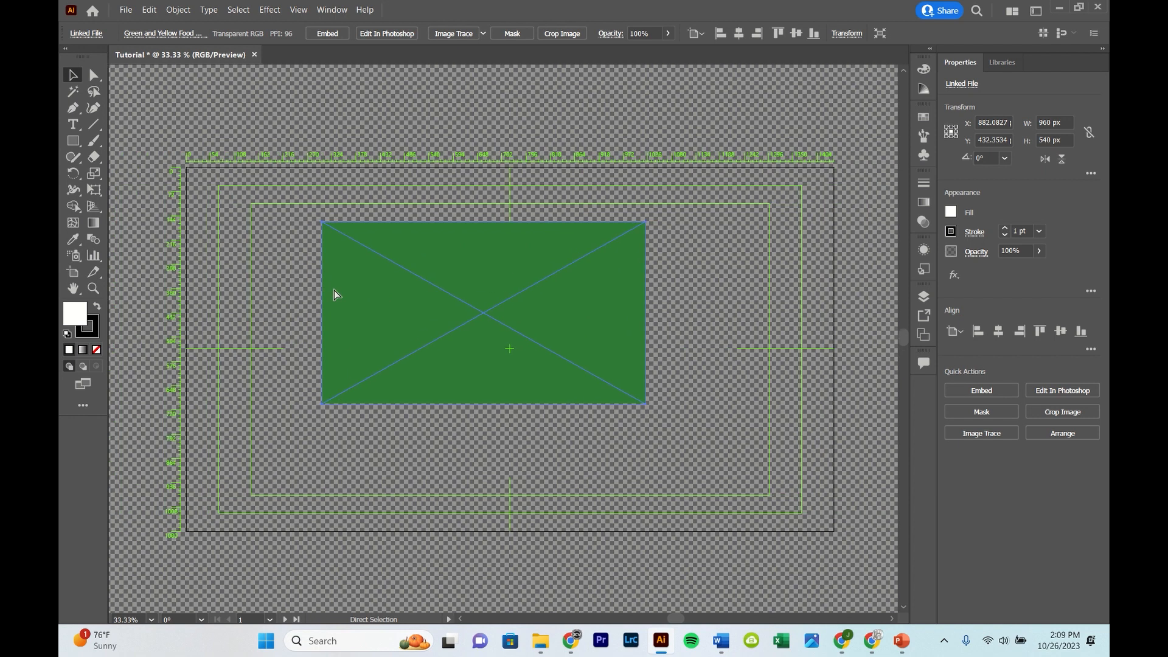
key("v")
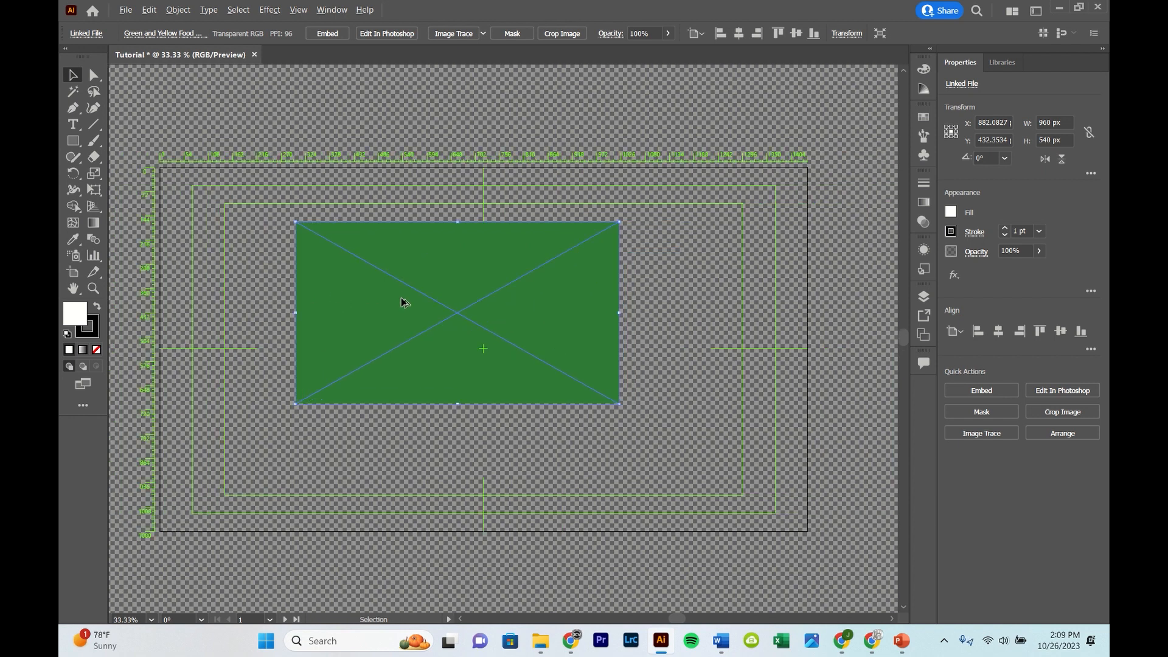
scroll(455, 296, "up", 6)
scroll(451, 292, "down", 6)
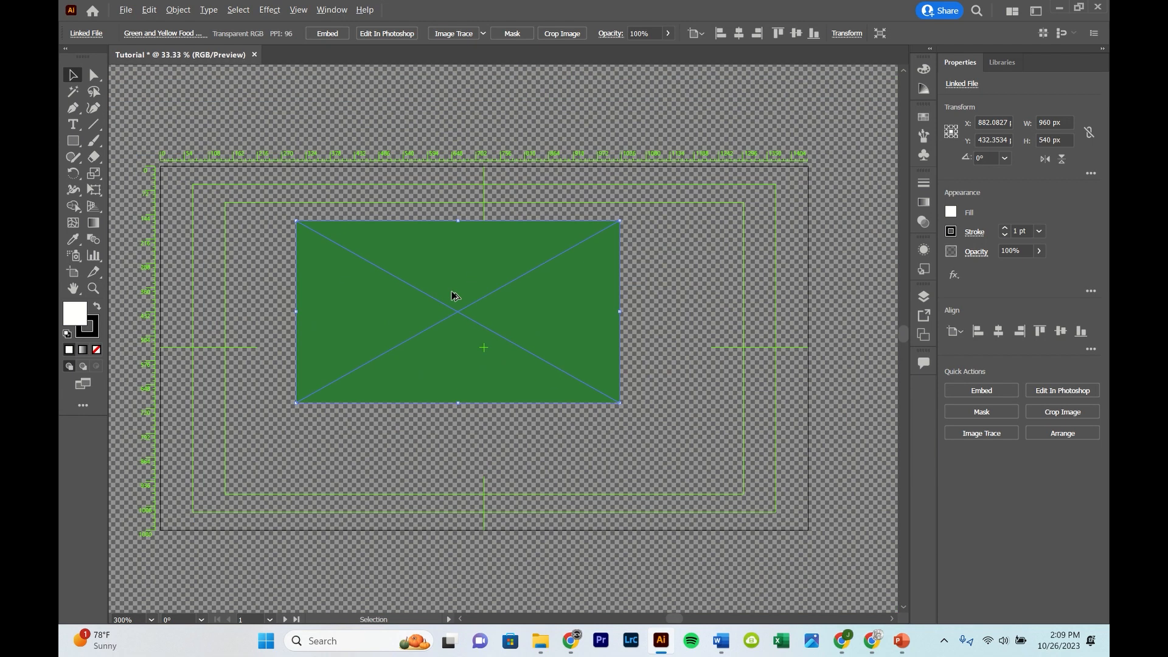
scroll(452, 292, "up", 6)
scroll(452, 292, "down", 6)
scroll(401, 339, "right", 2)
scroll(401, 340, "left", 2)
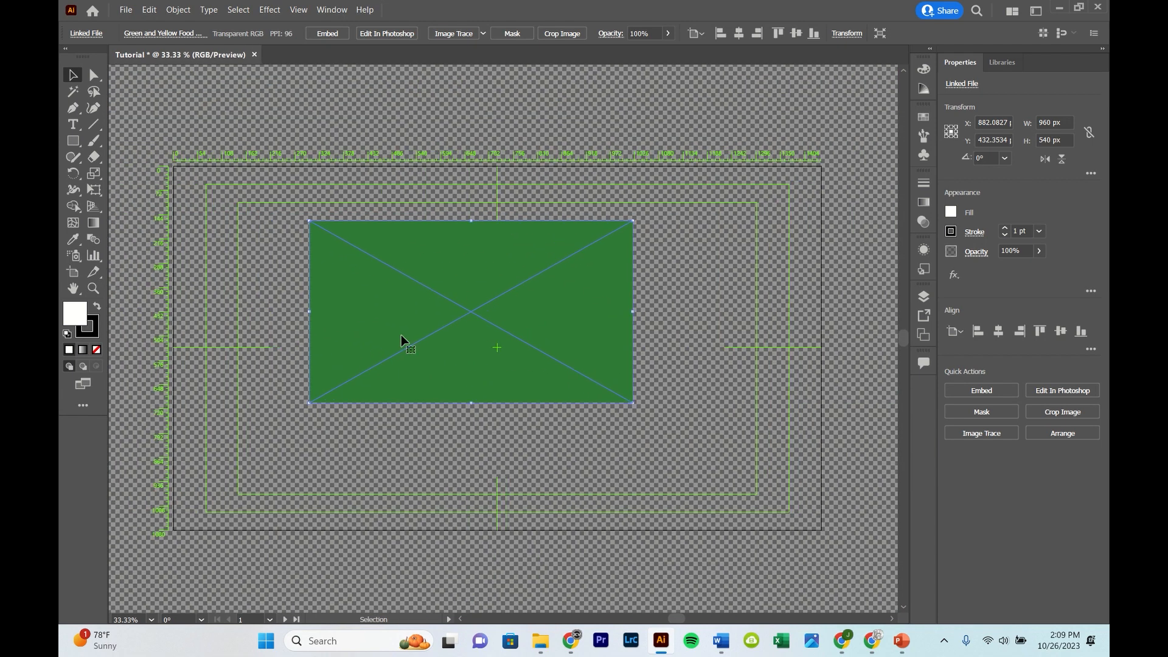
scroll(401, 339, "up", 2)
scroll(401, 339, "down", 1)
scroll(401, 340, "down", 1)
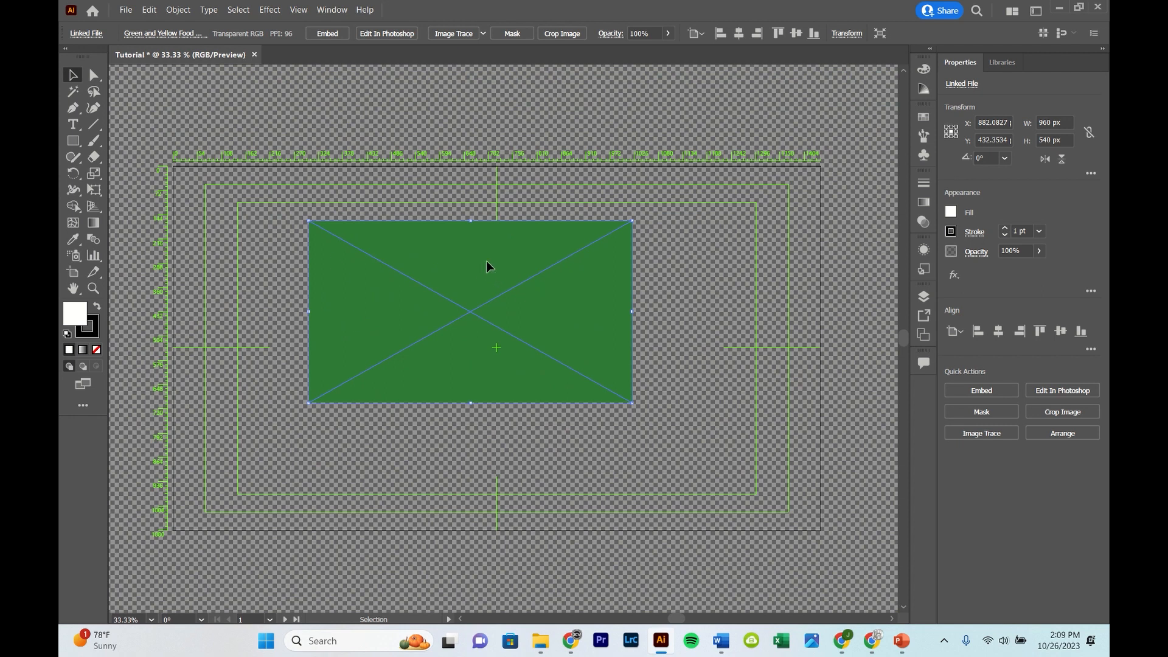
Step: Move the green background image near the artboard's upper-left corner, flush with its left edge
left_click_drag(486, 261, 408, 240)
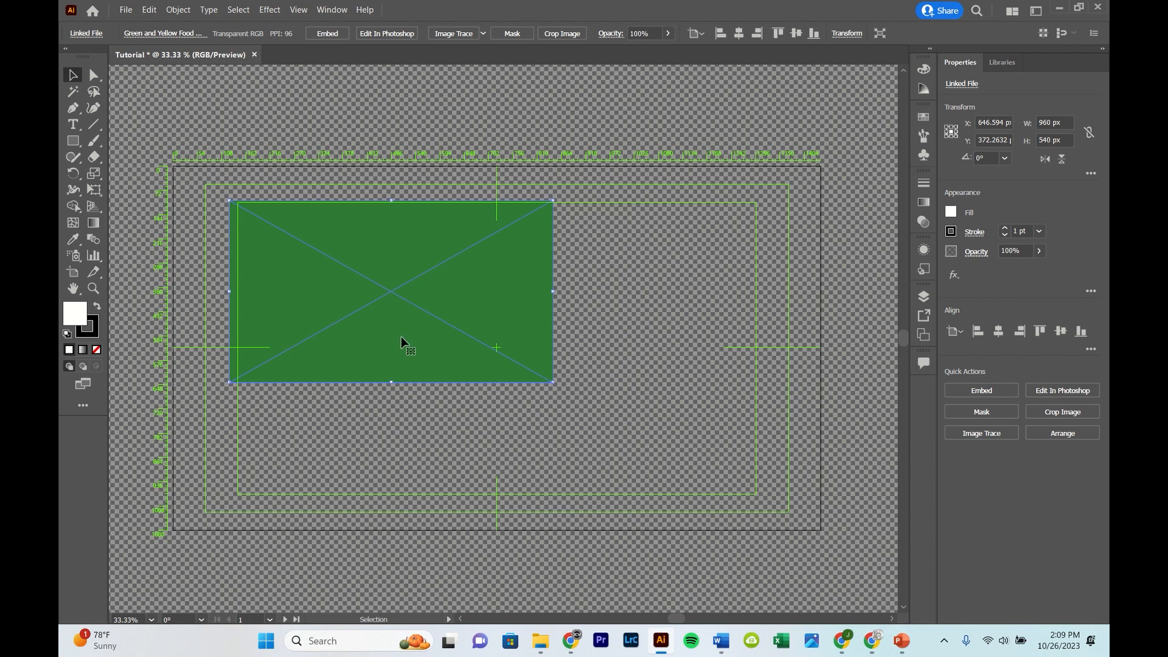
left_click_drag(413, 326, 357, 296)
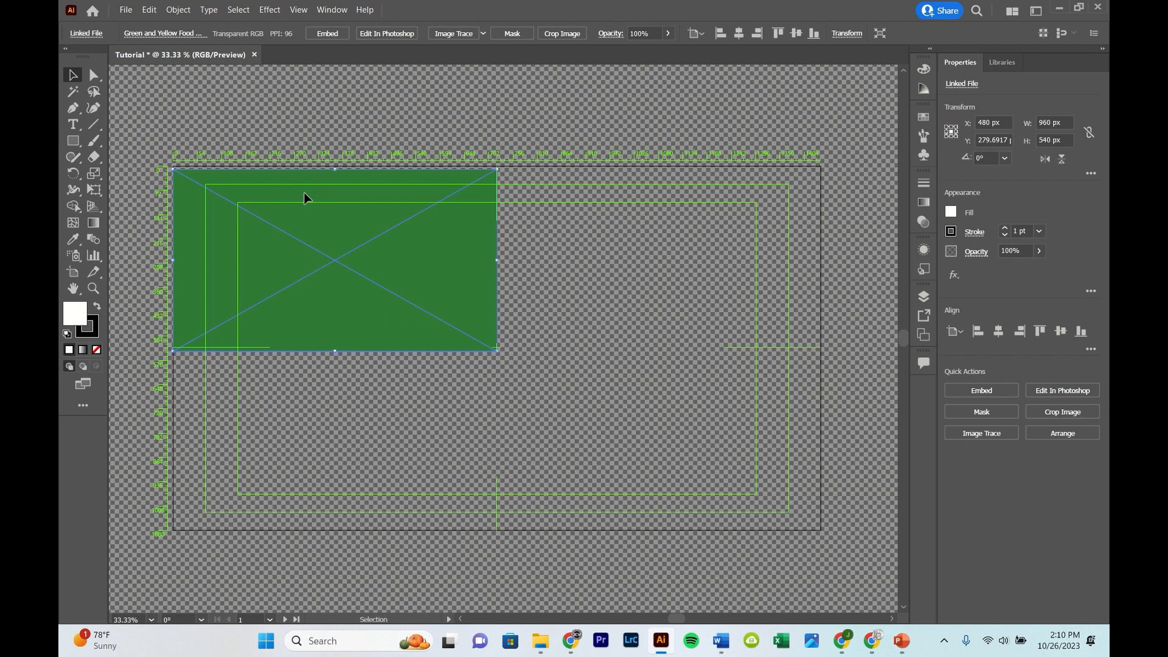
left_click_drag(292, 203, 290, 208)
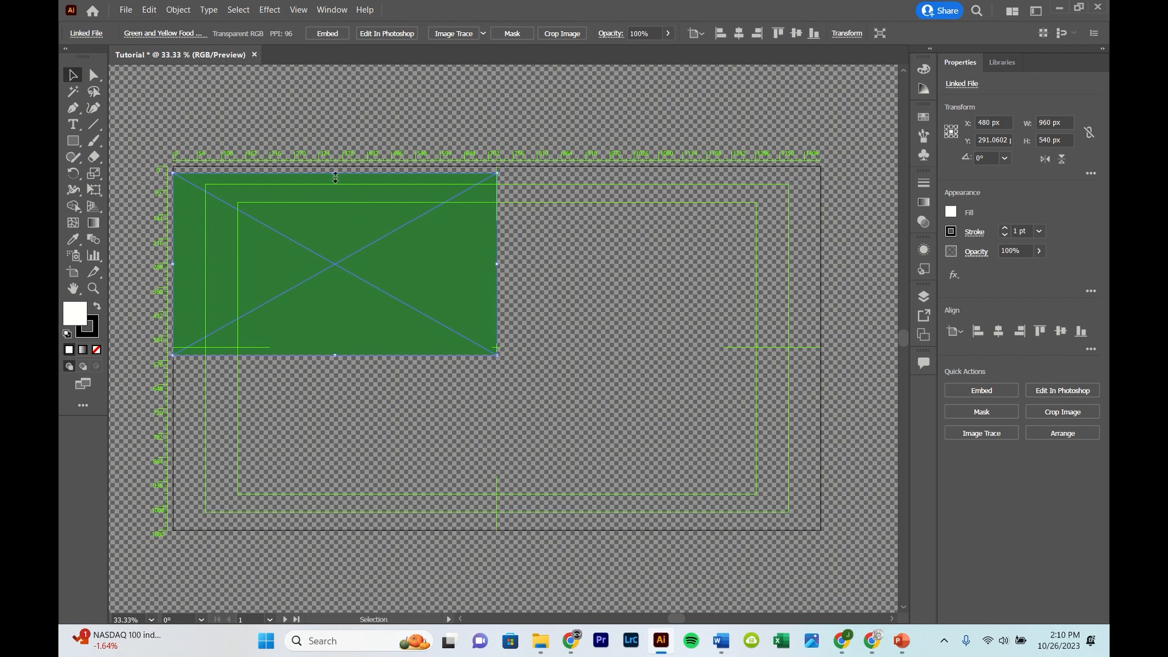
Step: Stretch the green background image to 1920 x 1080 px so it covers the whole artboard
left_click_drag(335, 177, 338, 165)
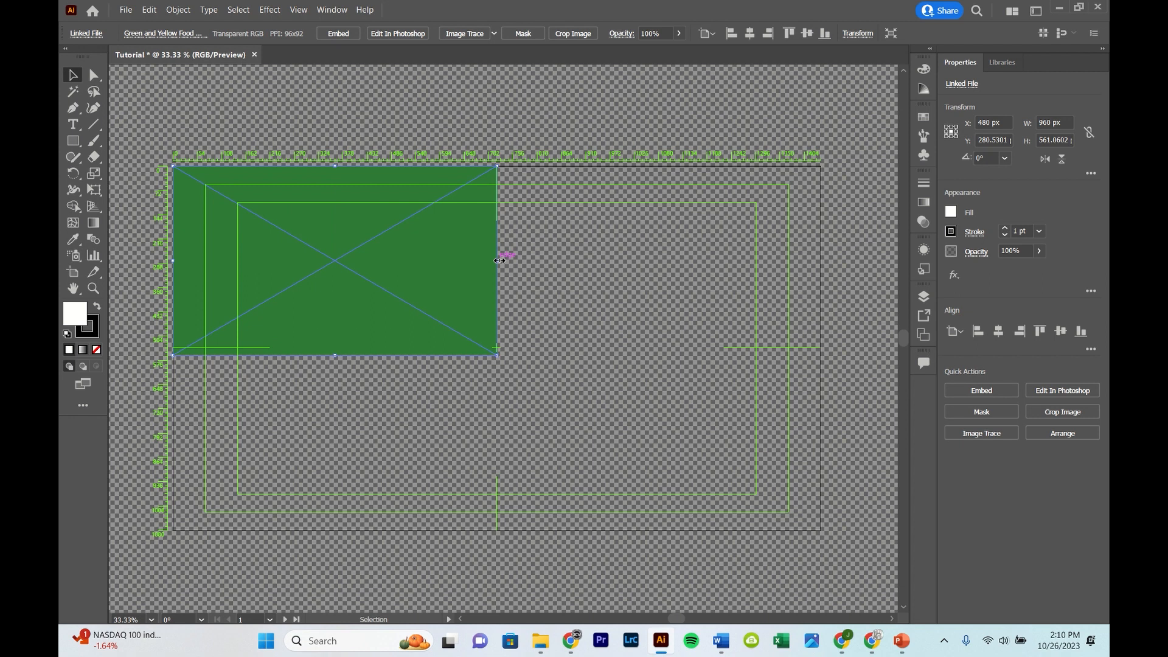
left_click_drag(497, 260, 747, 253)
left_click_drag(781, 251, 820, 248)
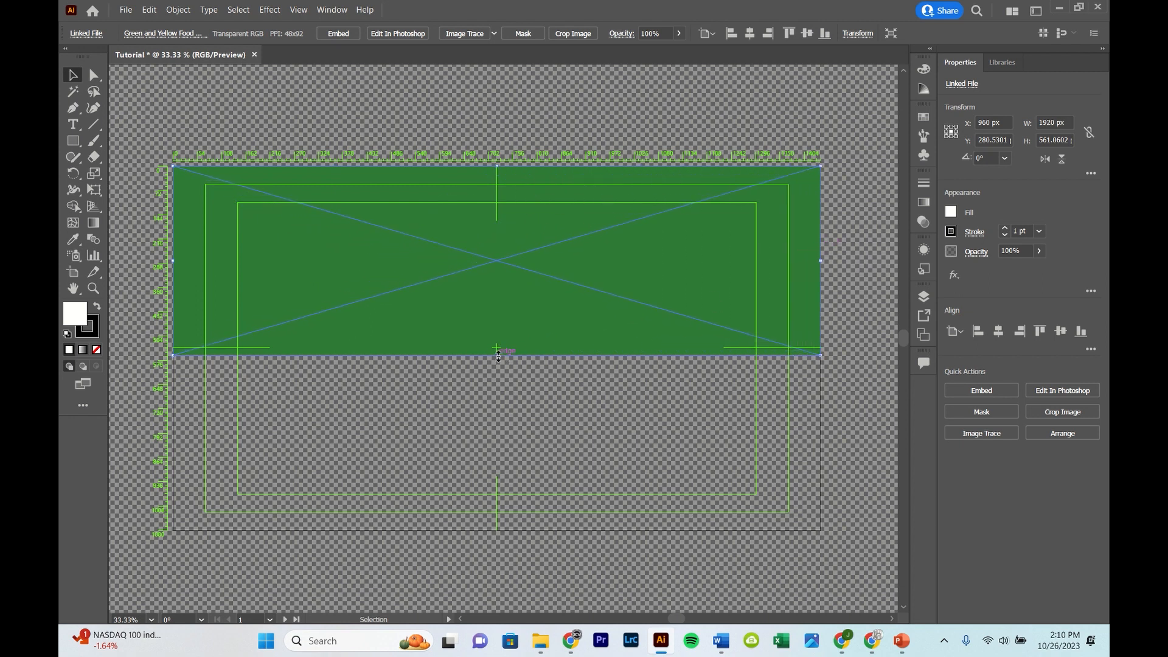
left_click_drag(496, 356, 494, 534)
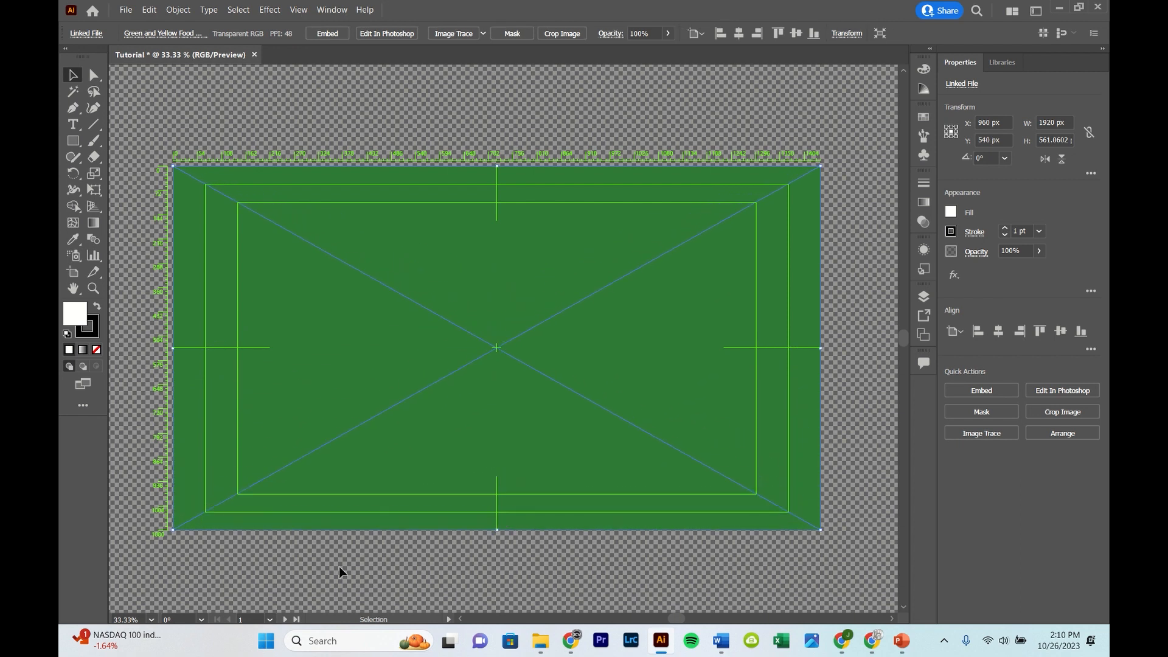
Step: Try moving the green background image off its position on the artboard, and undo the move
left_click(320, 560)
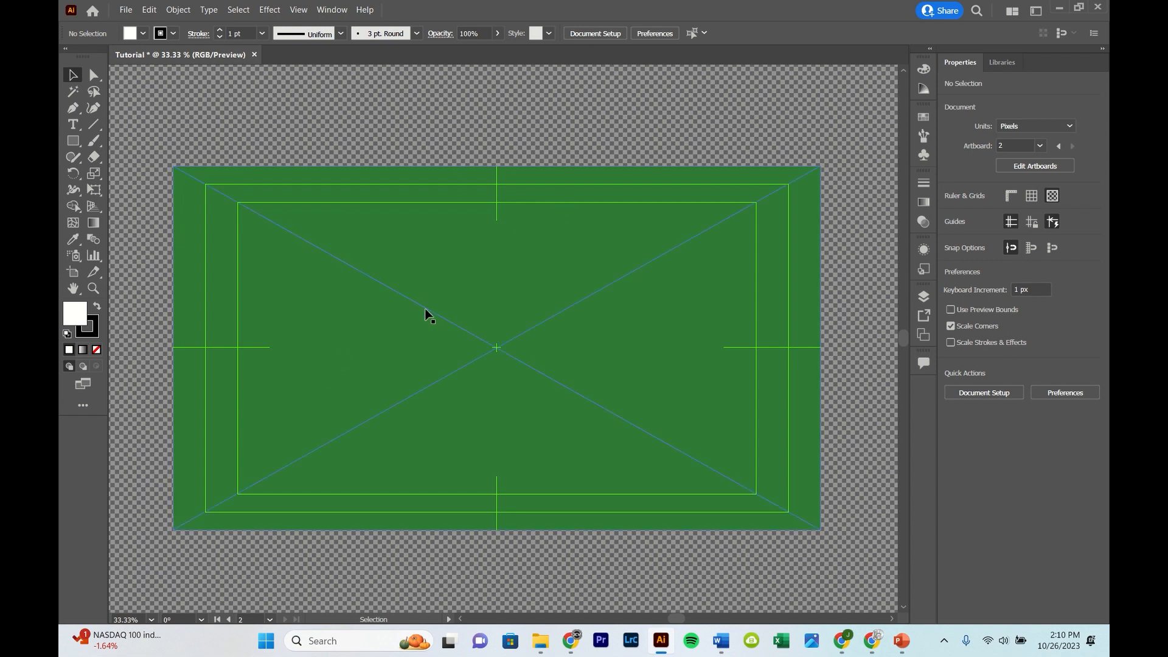
left_click_drag(366, 357, 409, 315)
key("ctrl+z")
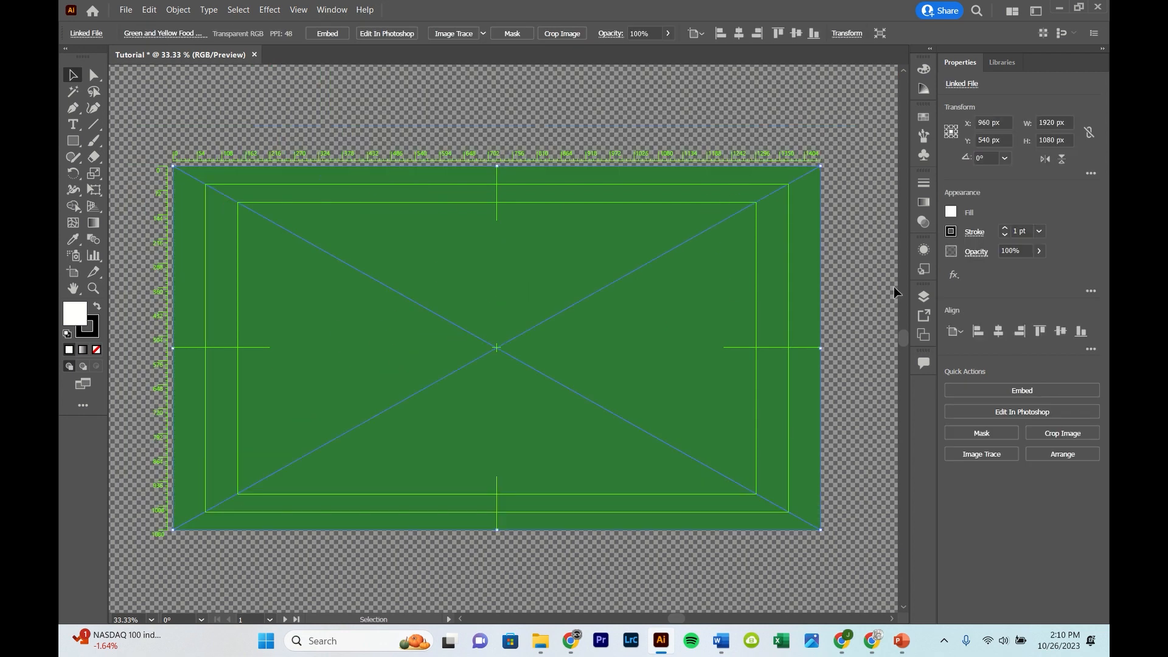
left_click(924, 297)
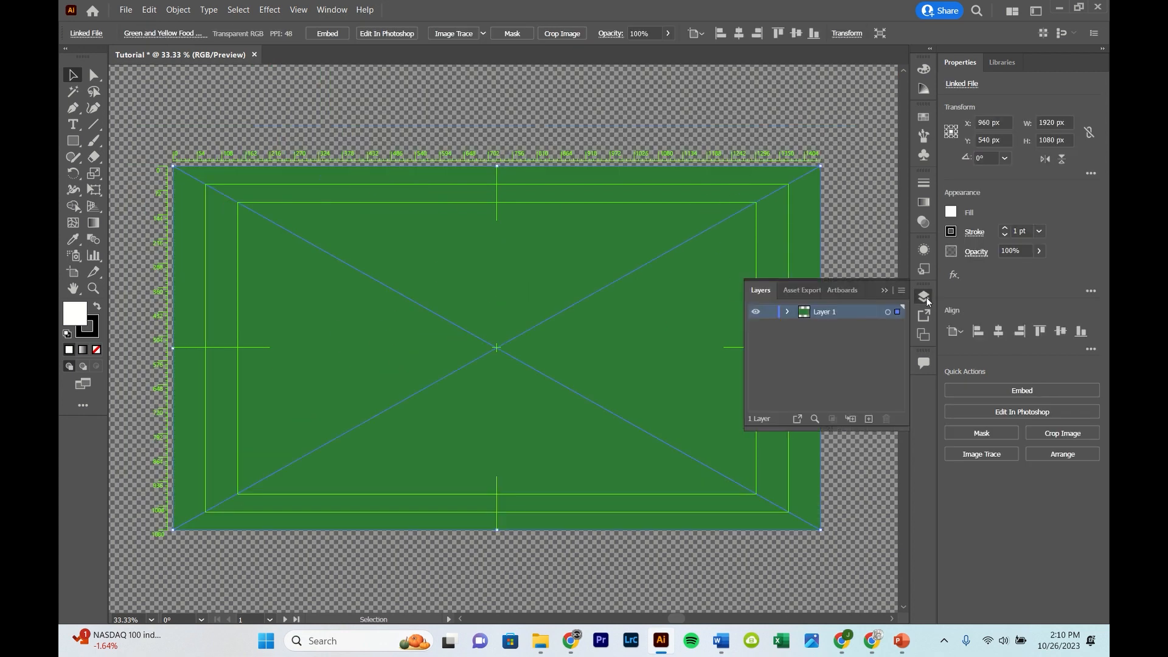
left_click(884, 292)
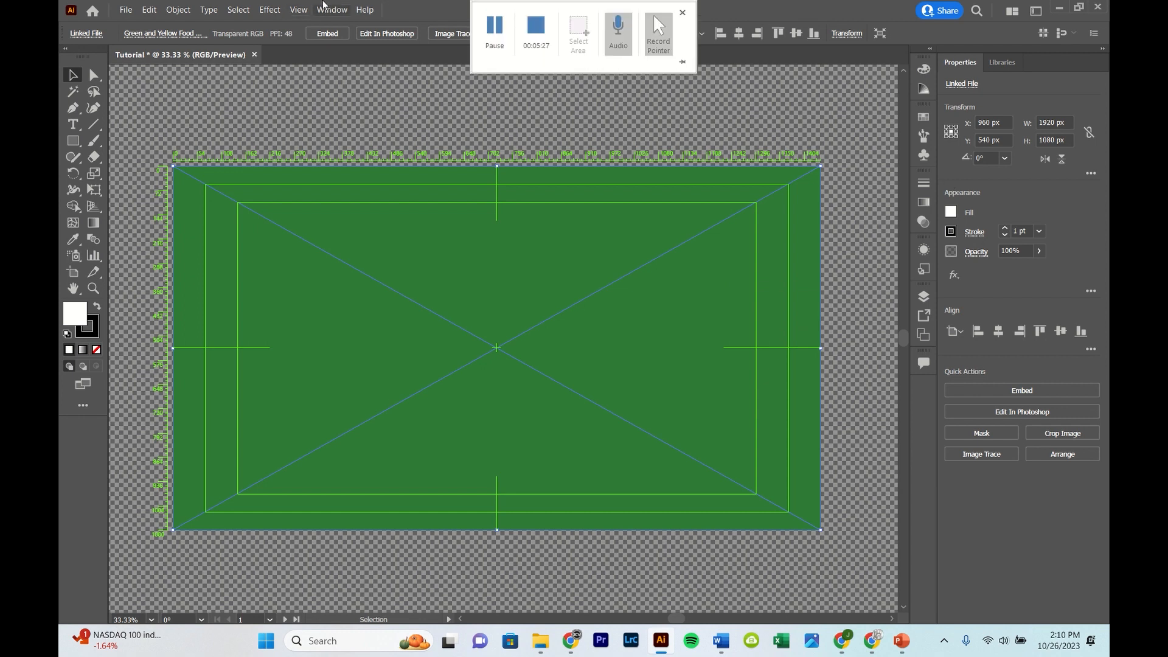
left_click(331, 9)
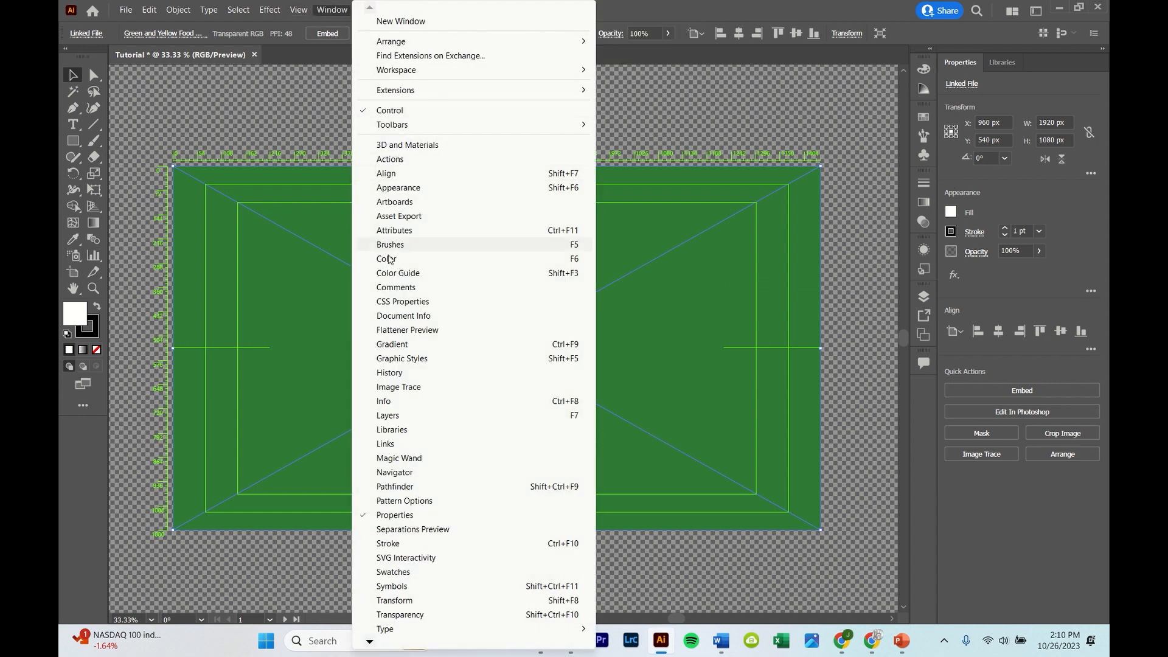
left_click(789, 123)
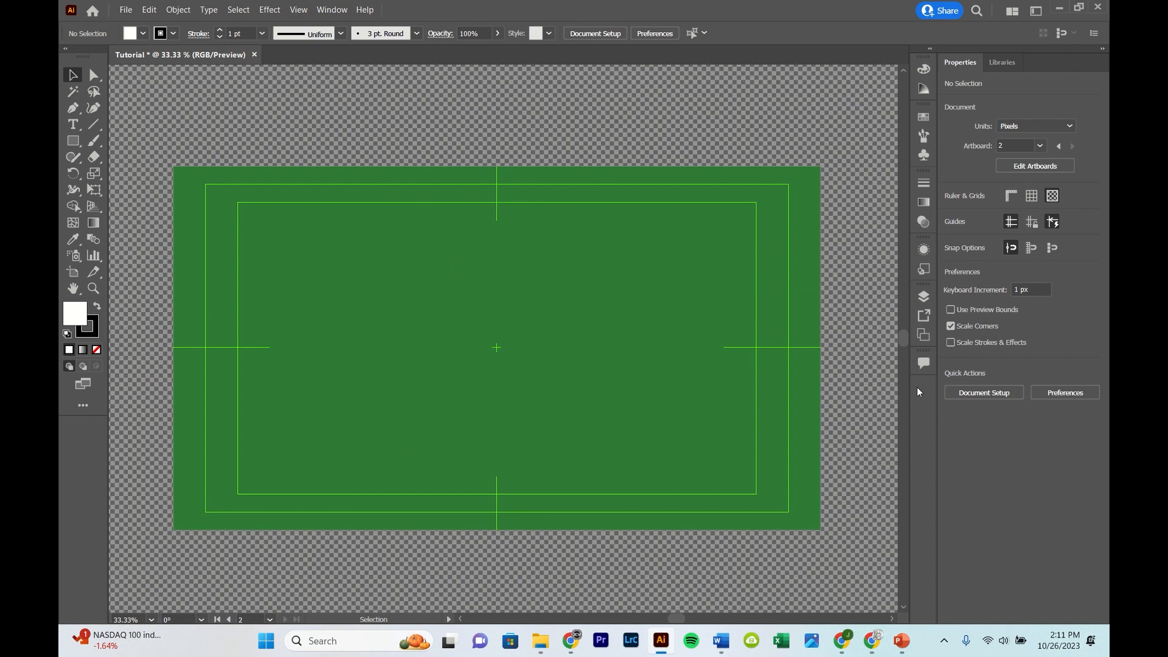
Step: Lock the green background image inside Layer 1 so it cannot be selected or moved on the artboard
left_click(921, 298)
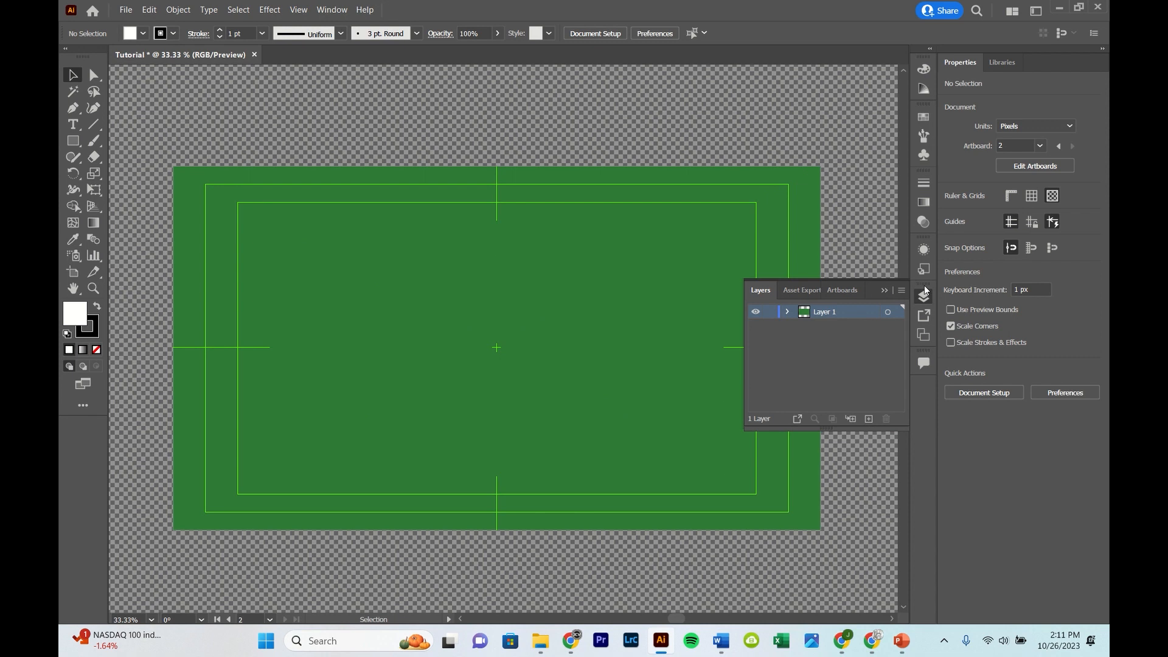
mouse_move(929, 290)
left_mouse_down()
mouse_move(855, 290)
mouse_move(919, 288)
left_mouse_up()
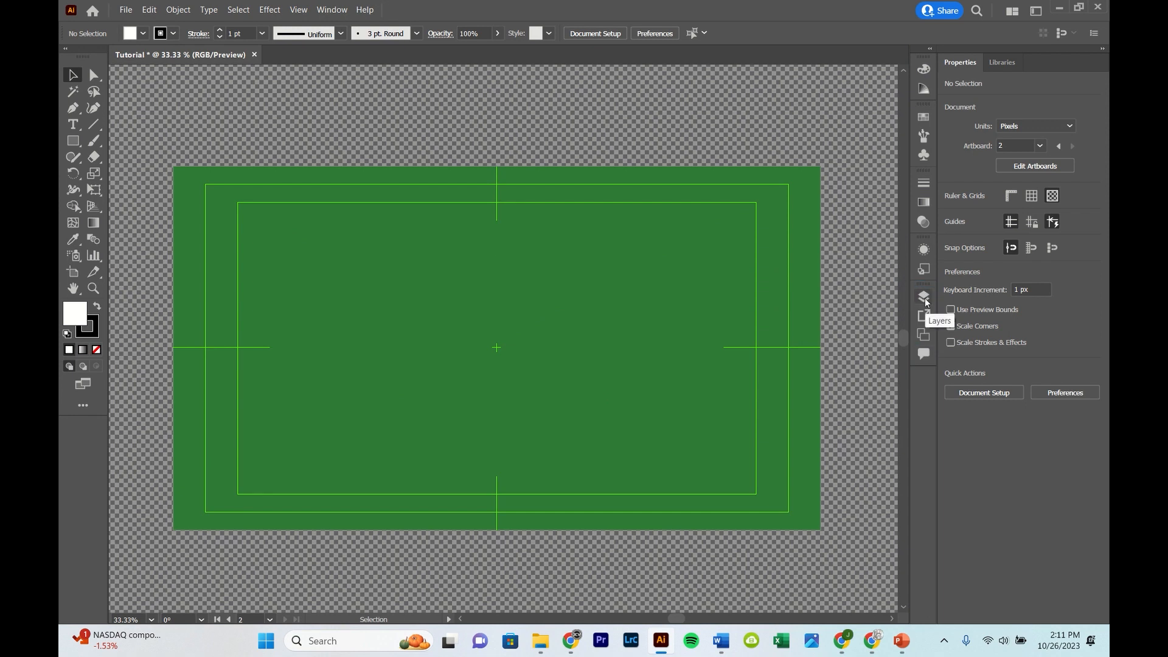
left_click(923, 298)
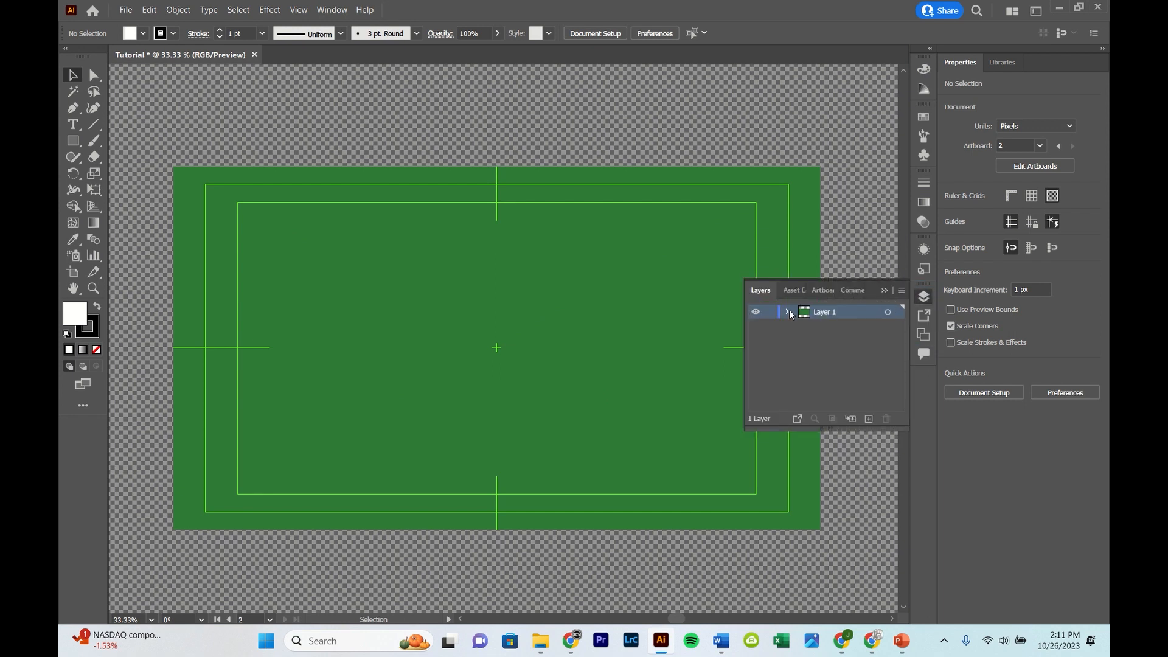
left_click(786, 312)
left_click(770, 327)
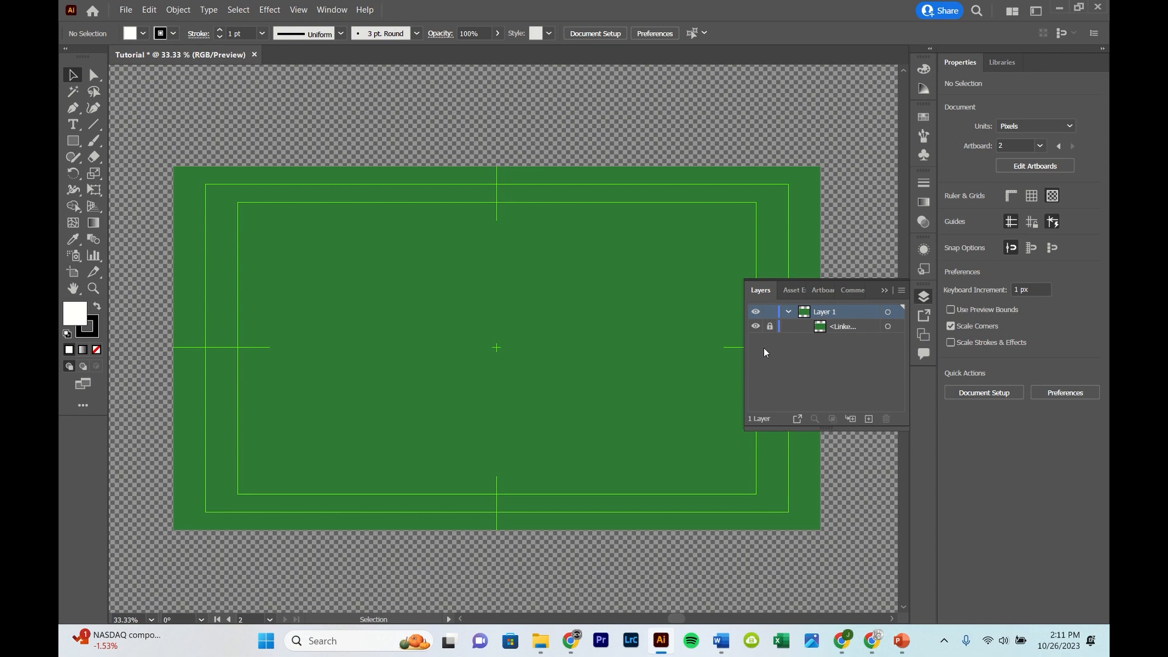
left_click(885, 290)
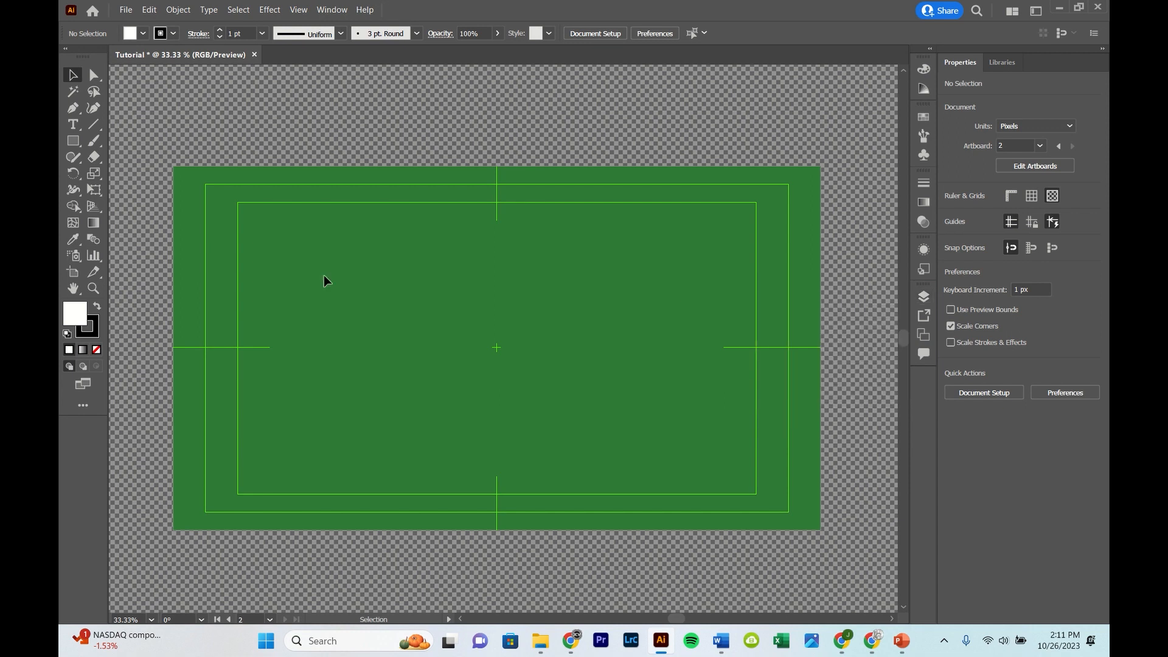
left_click(397, 262)
left_click(420, 226)
left_click(422, 225)
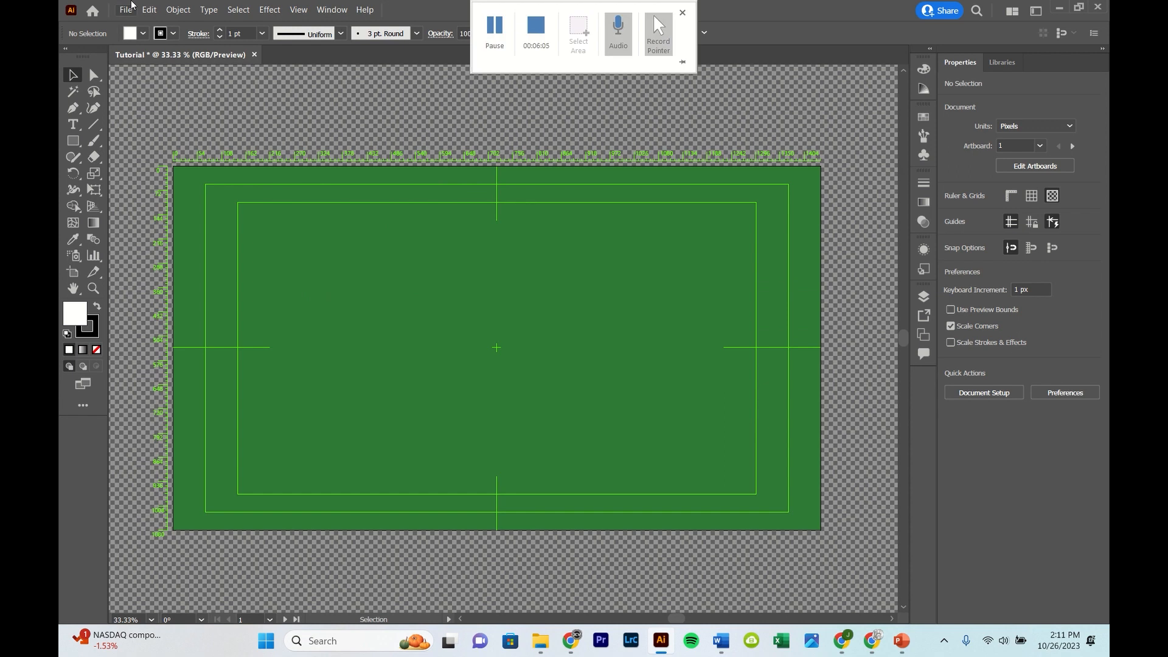
Step: Place the linked image "Texturelabs_Water_131M" and align it with the artboard's upper-left corner
left_click(125, 10)
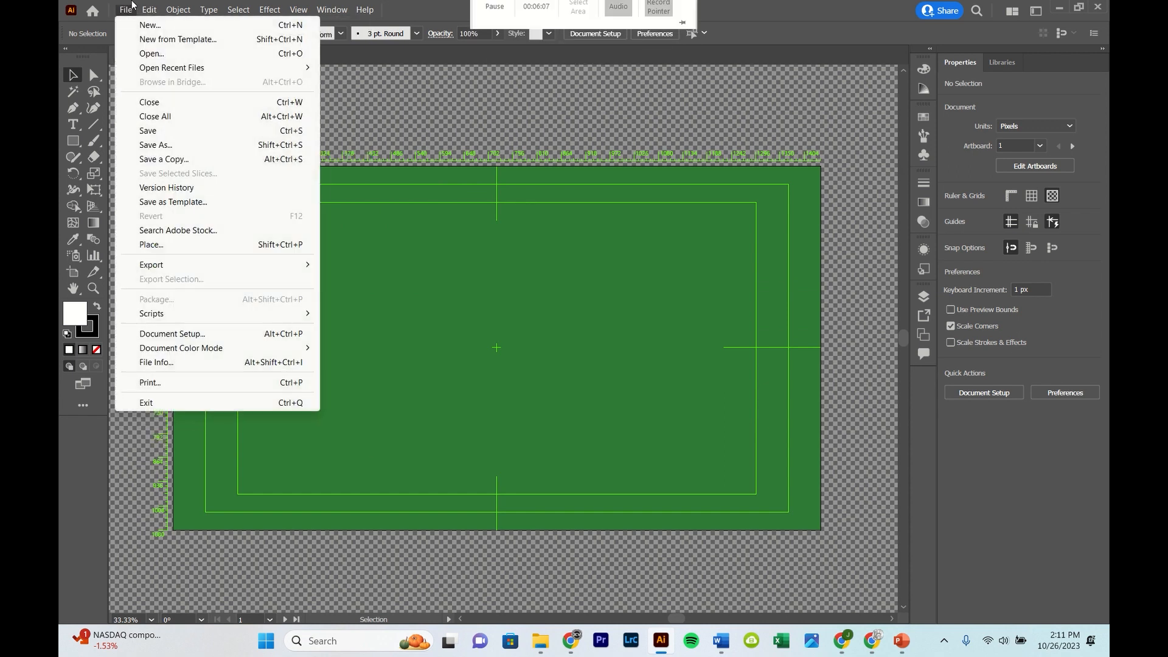
left_click(155, 245)
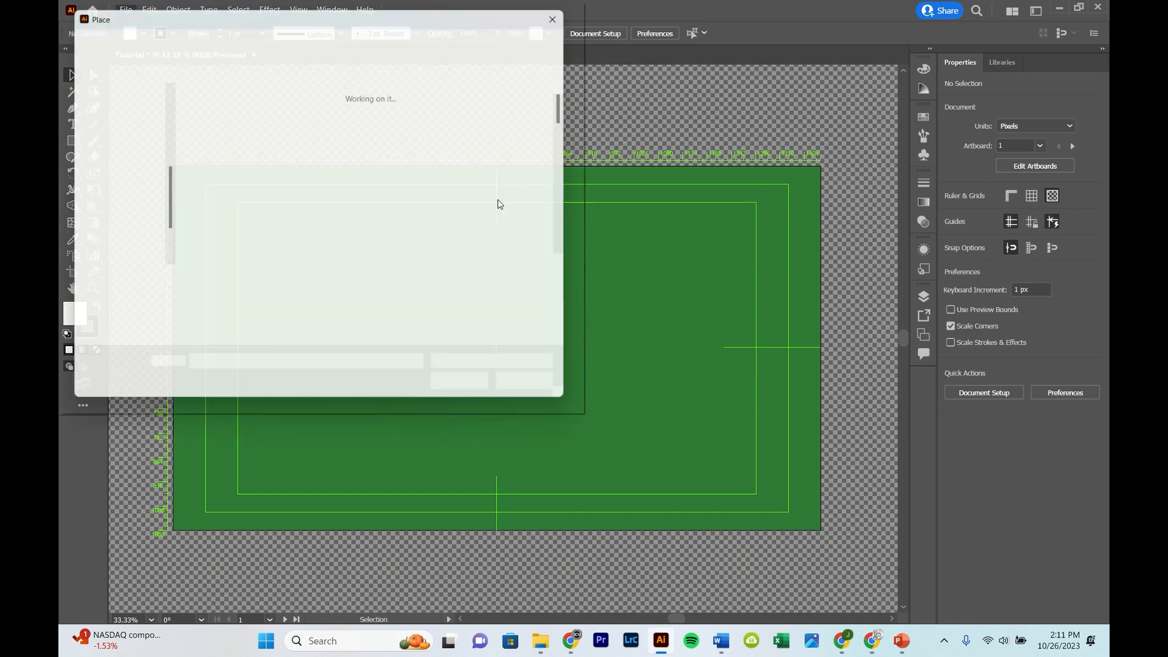
scroll(421, 132, "down", 10)
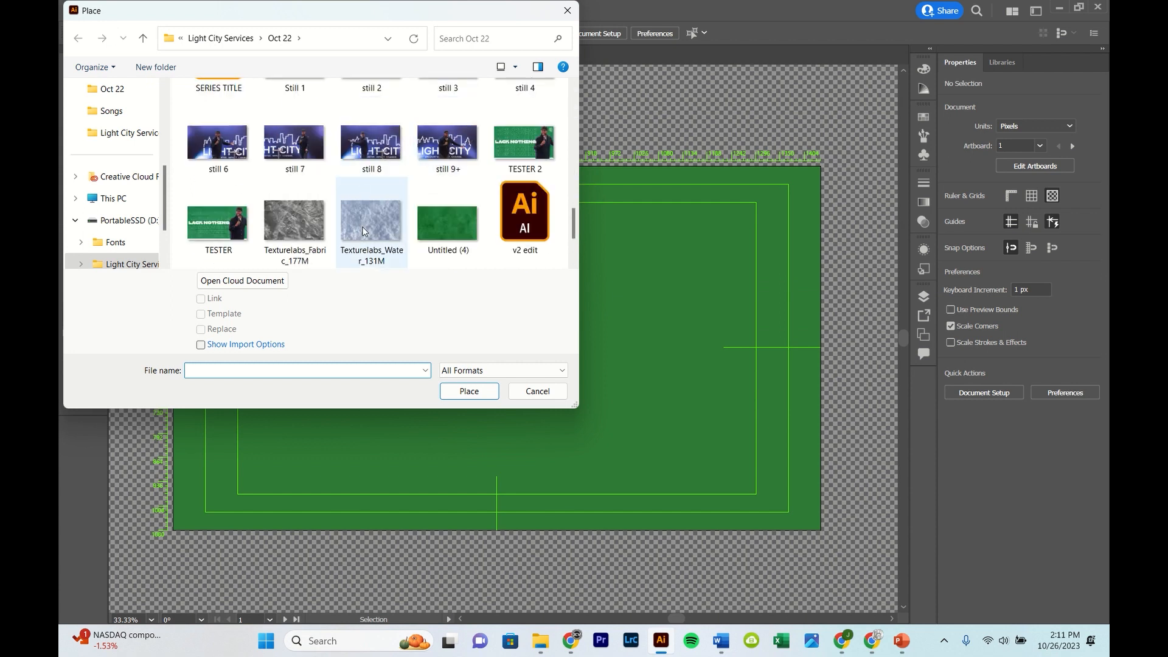
double_click(367, 238)
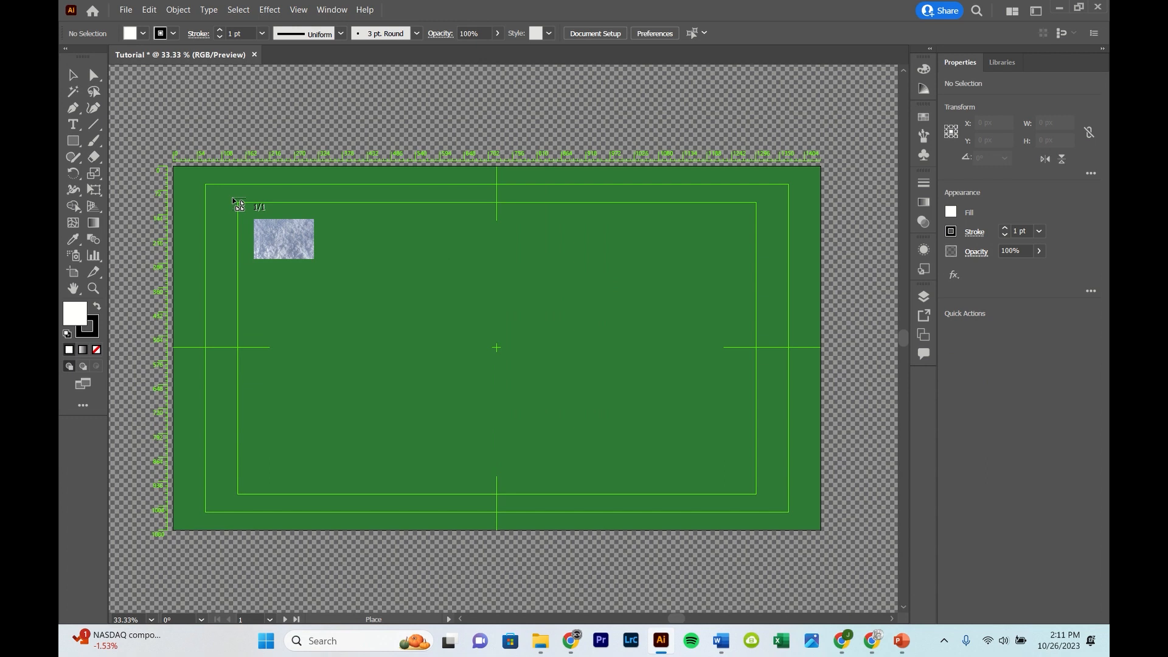
left_click(238, 204)
left_click_drag(534, 350, 498, 327)
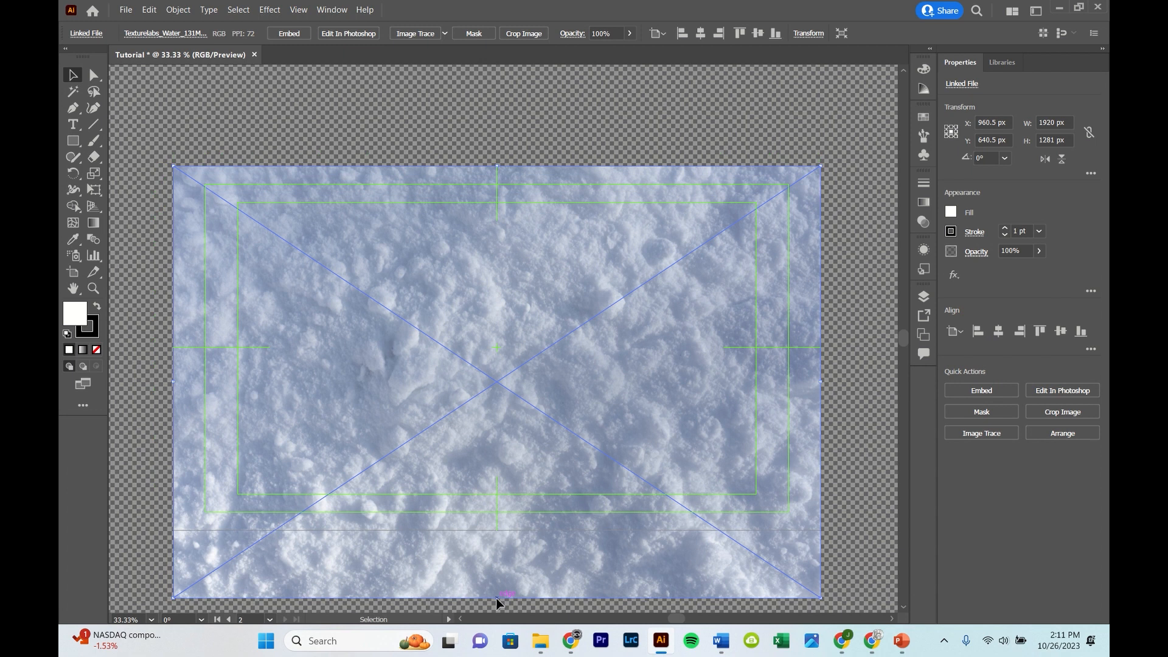
Step: Shorten the water texture from its lower edge to 1080 px high so it matches the artboard
scroll(488, 490, "down", 3)
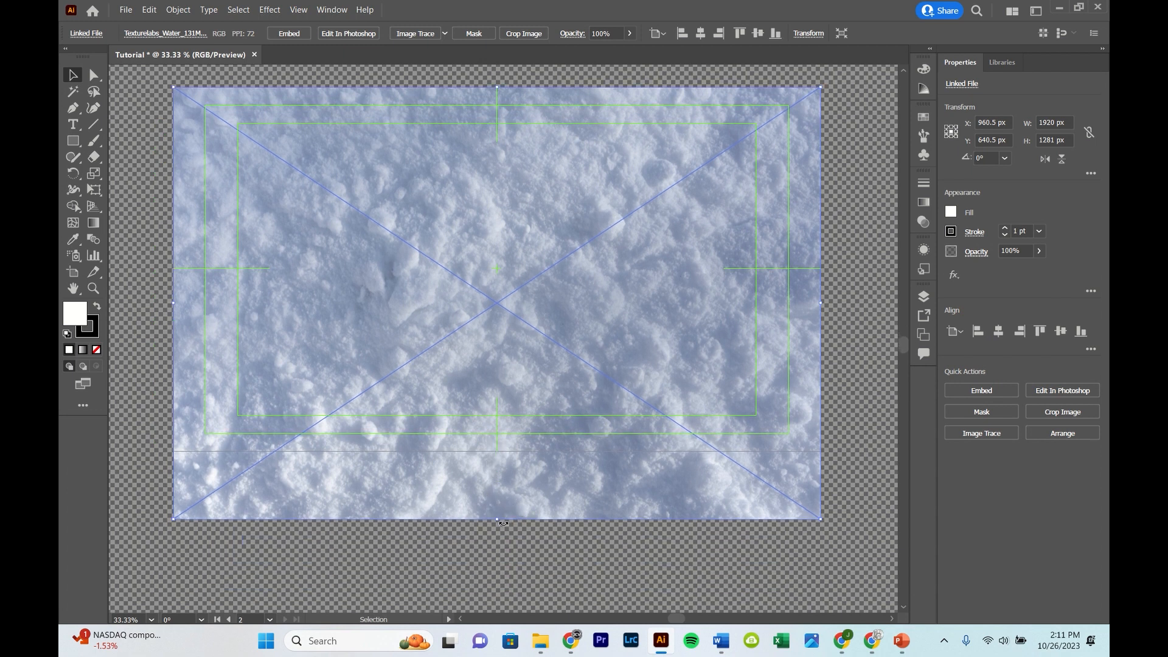
left_click_drag(497, 519, 499, 451)
left_click(470, 476)
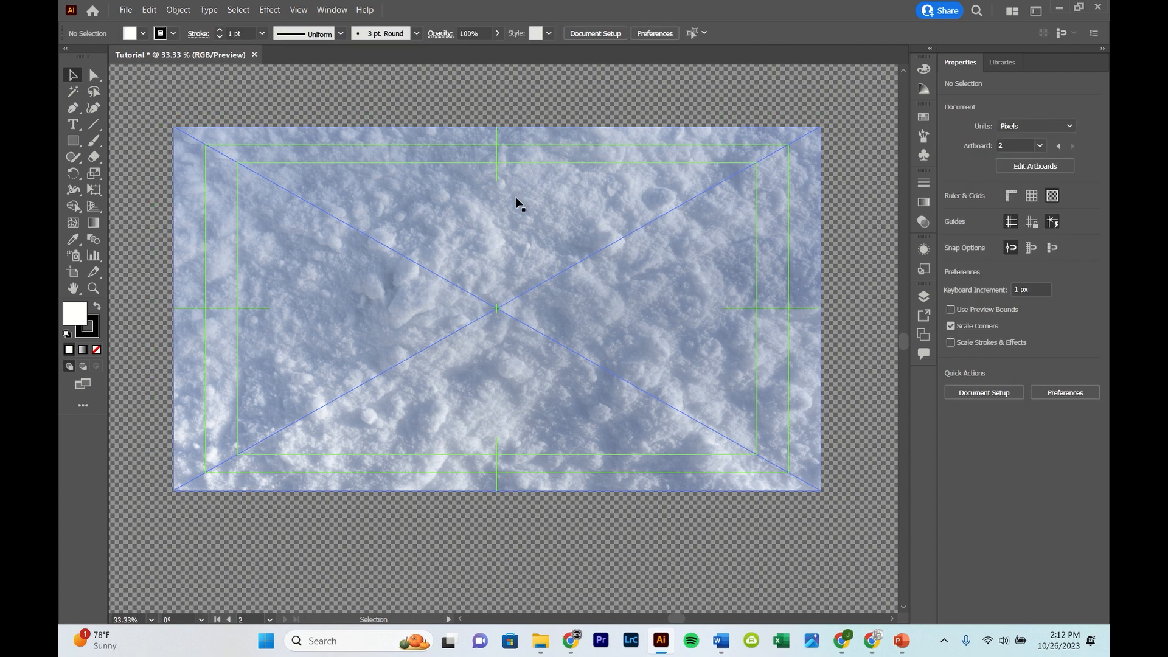
Step: Set the water texture's opacity to 15% and lock the image in Layer 1
left_click(333, 232)
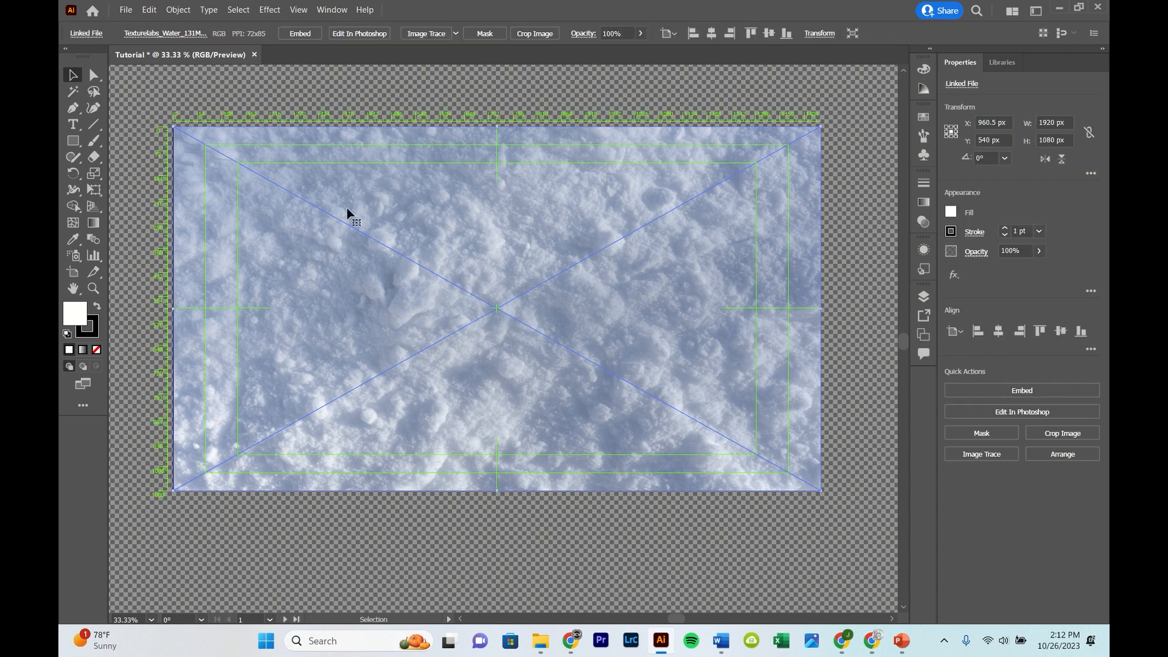
left_click(622, 28)
type("15")
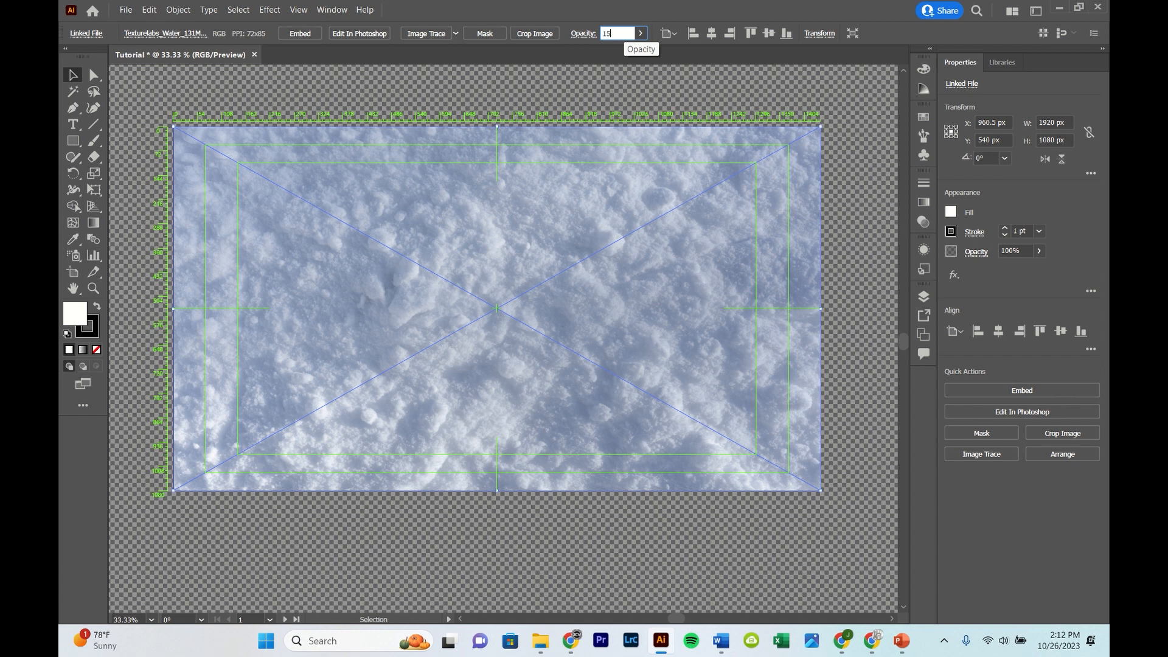
key("Return")
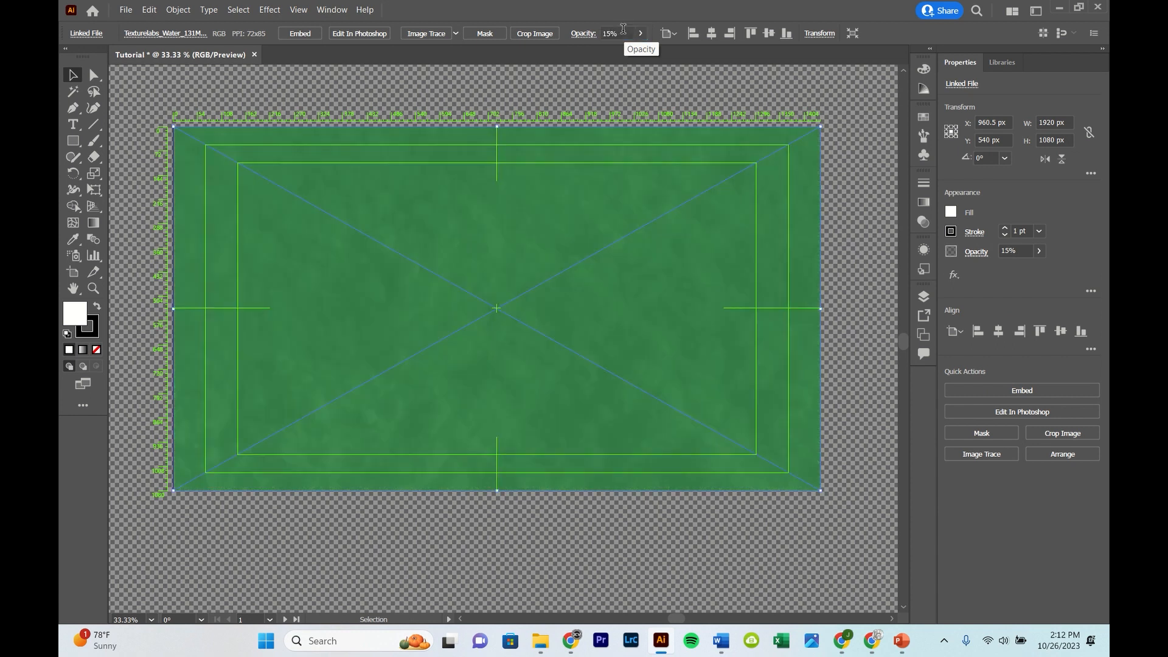
left_click(331, 75)
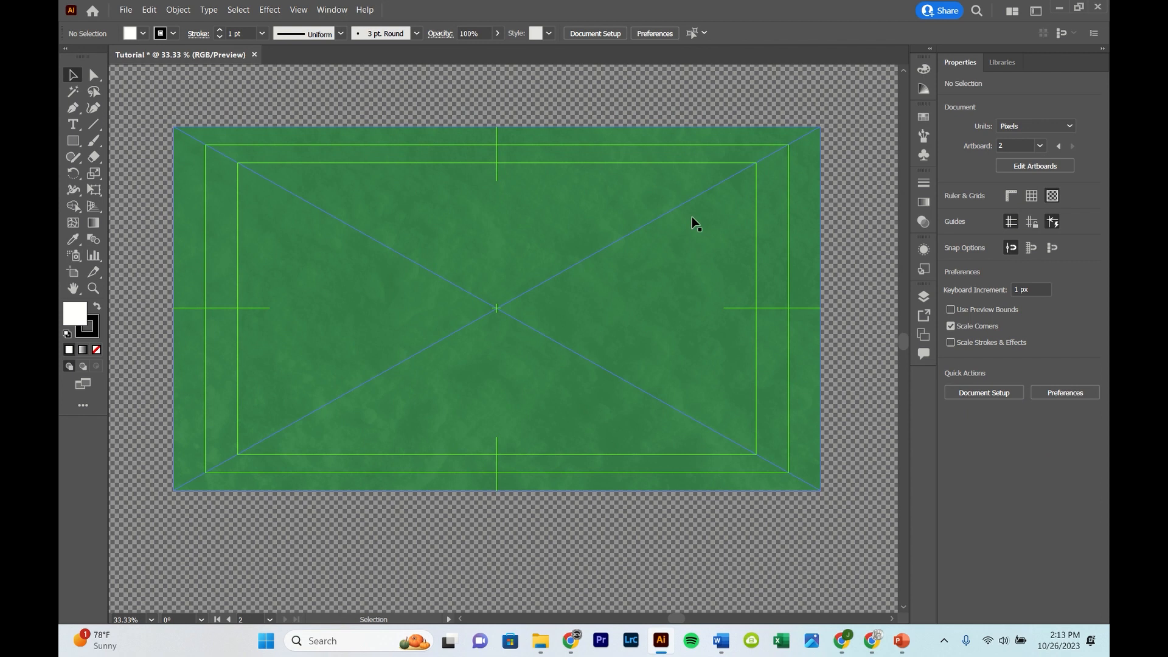
left_click(923, 296)
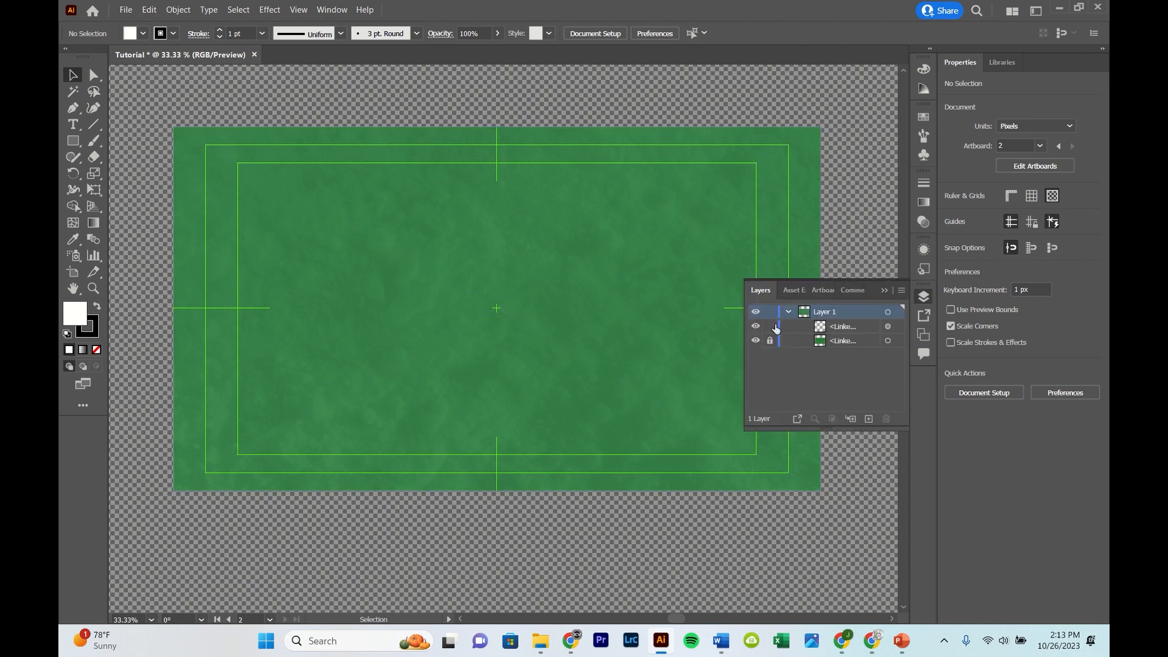
left_click(884, 290)
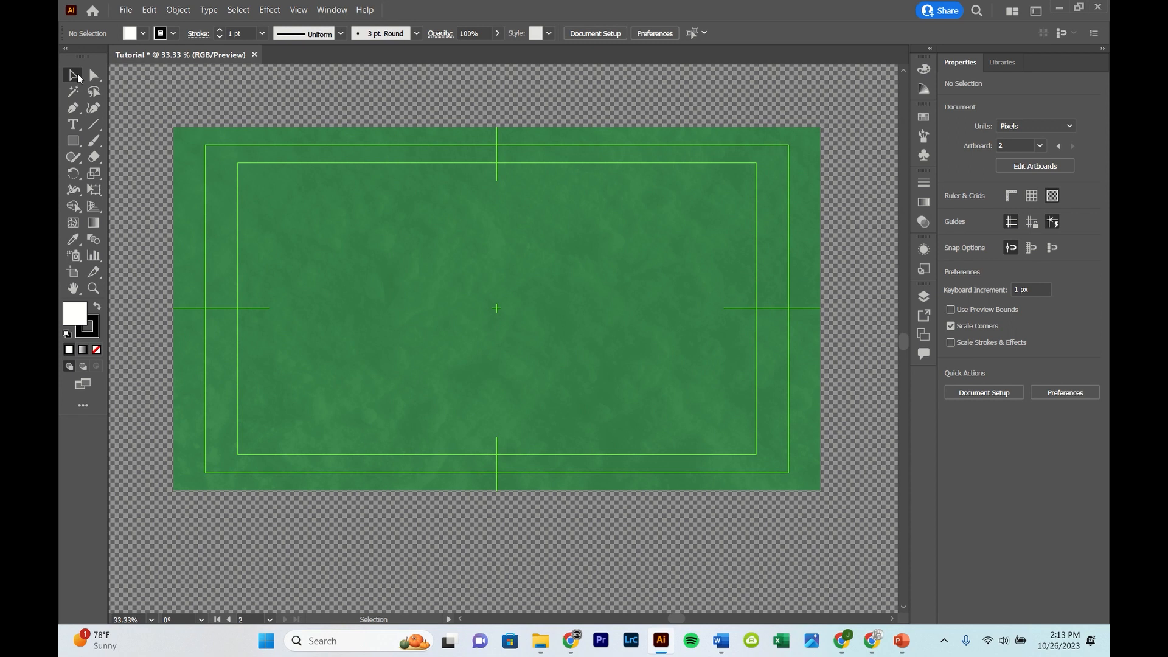
Step: Place the linked image "Texturelabs_Fabric_177M" and fit it over the artboard at about 1920 x 1080 px
left_click(125, 10)
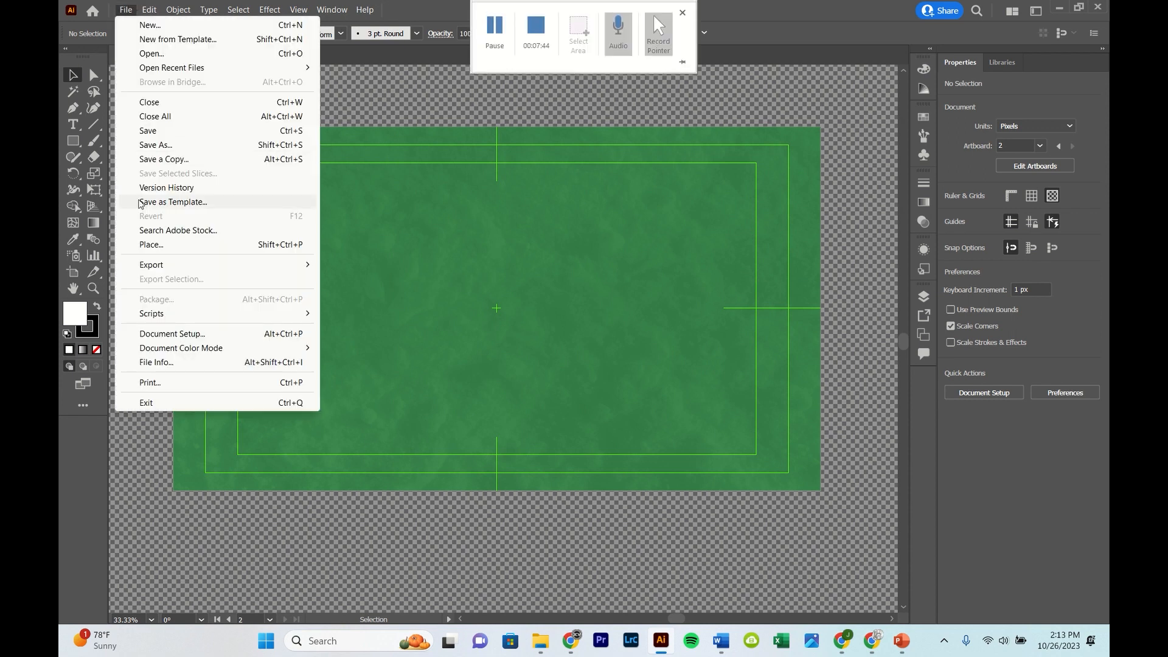
left_click(152, 244)
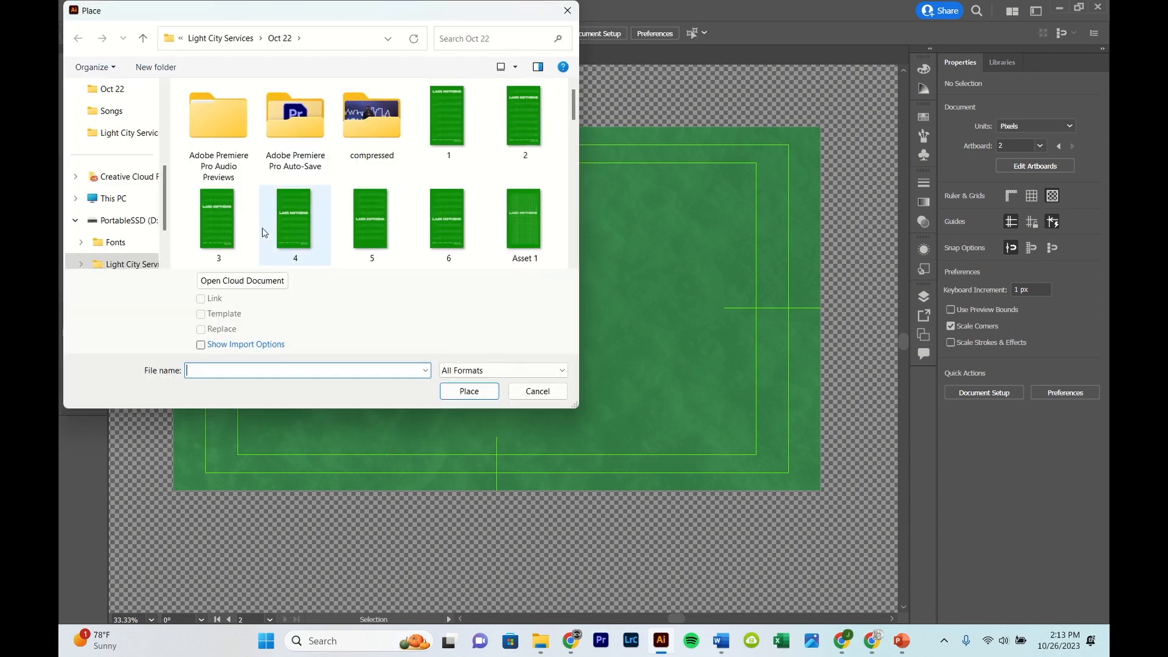
scroll(265, 232, "down", 6)
scroll(265, 229, "down", 4)
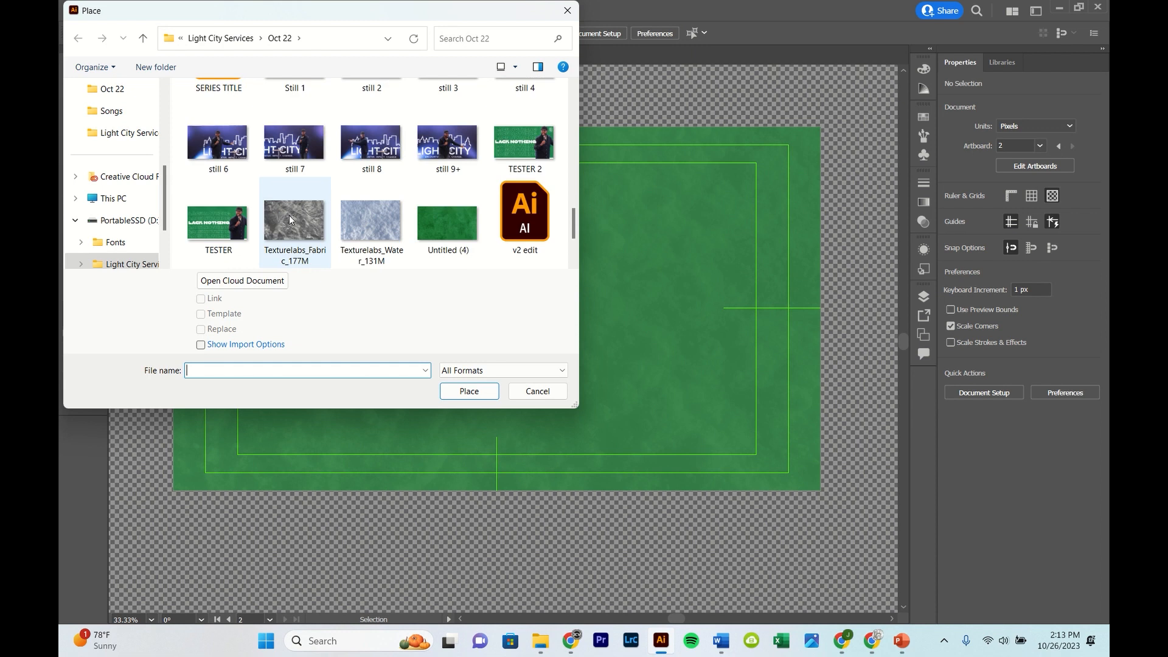
double_click(289, 214)
left_click(289, 214)
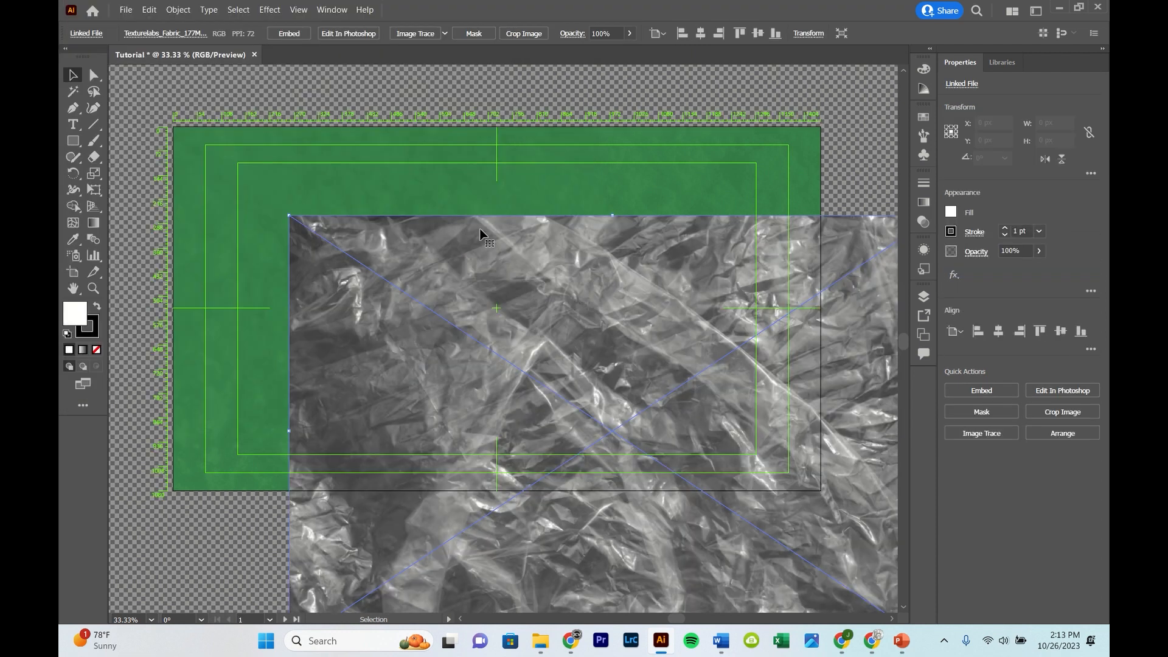
left_click_drag(429, 345, 313, 258)
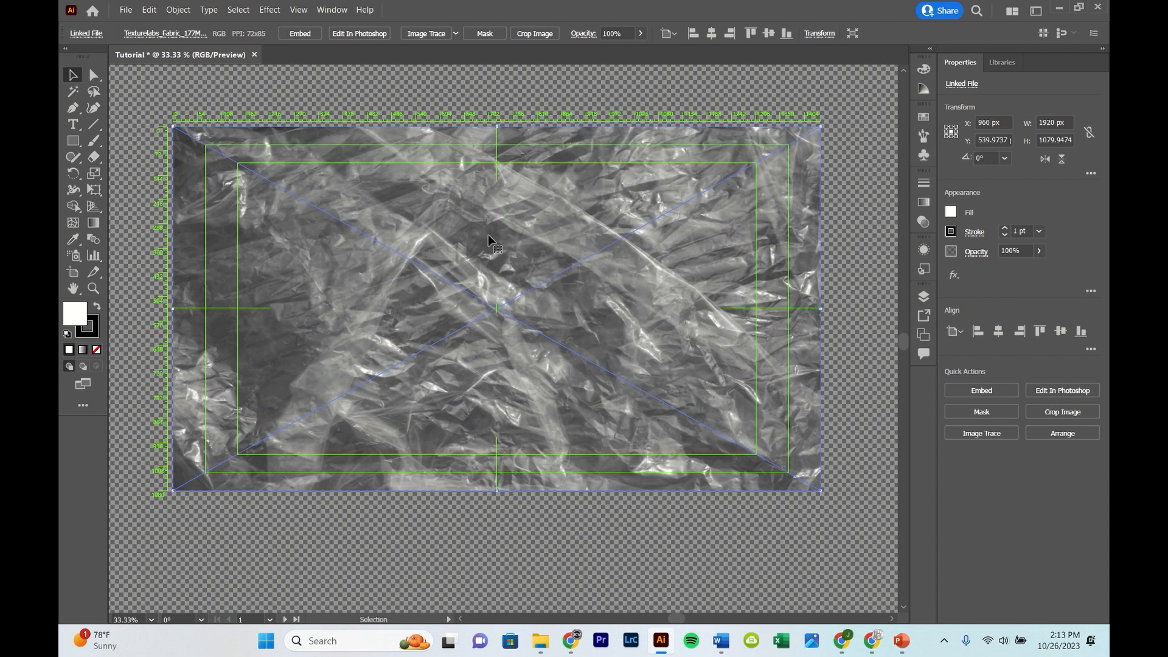
Step: Set the fabric texture's opacity to 15% and deselect it
left_click(626, 34)
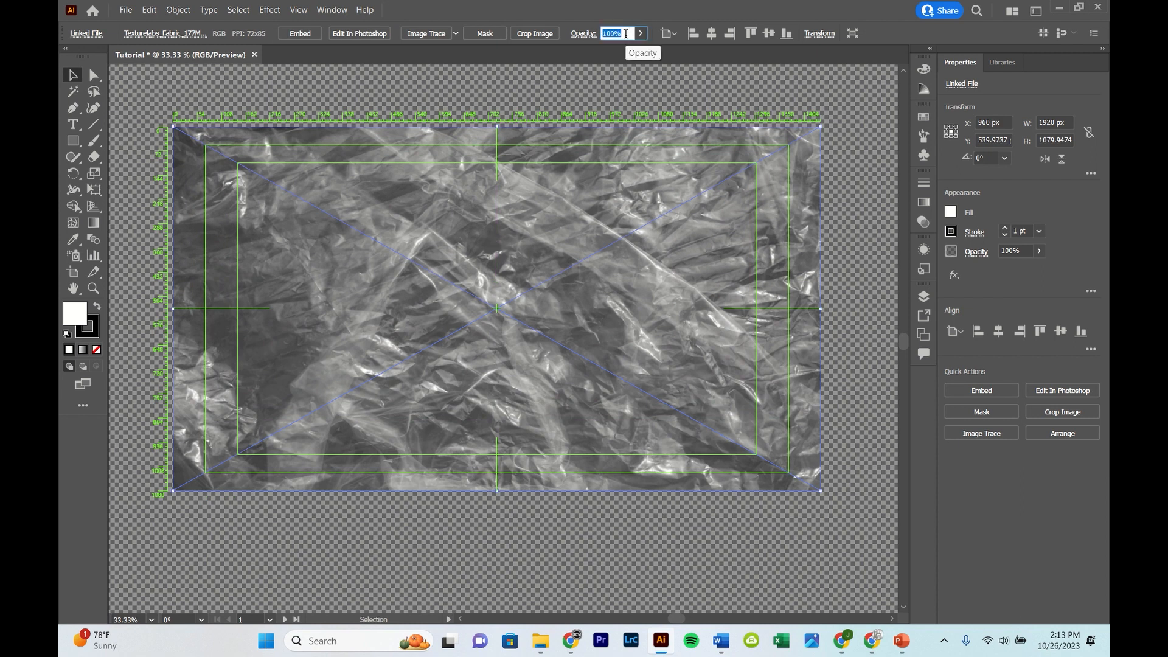
type("15")
key("Return")
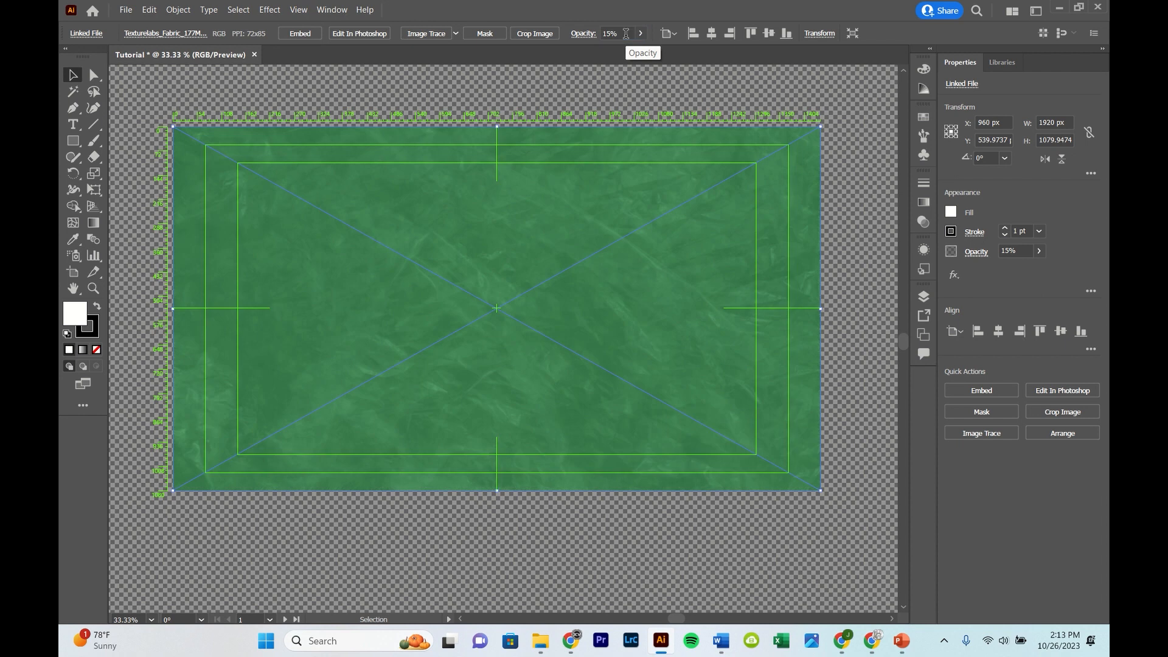
left_click(335, 85)
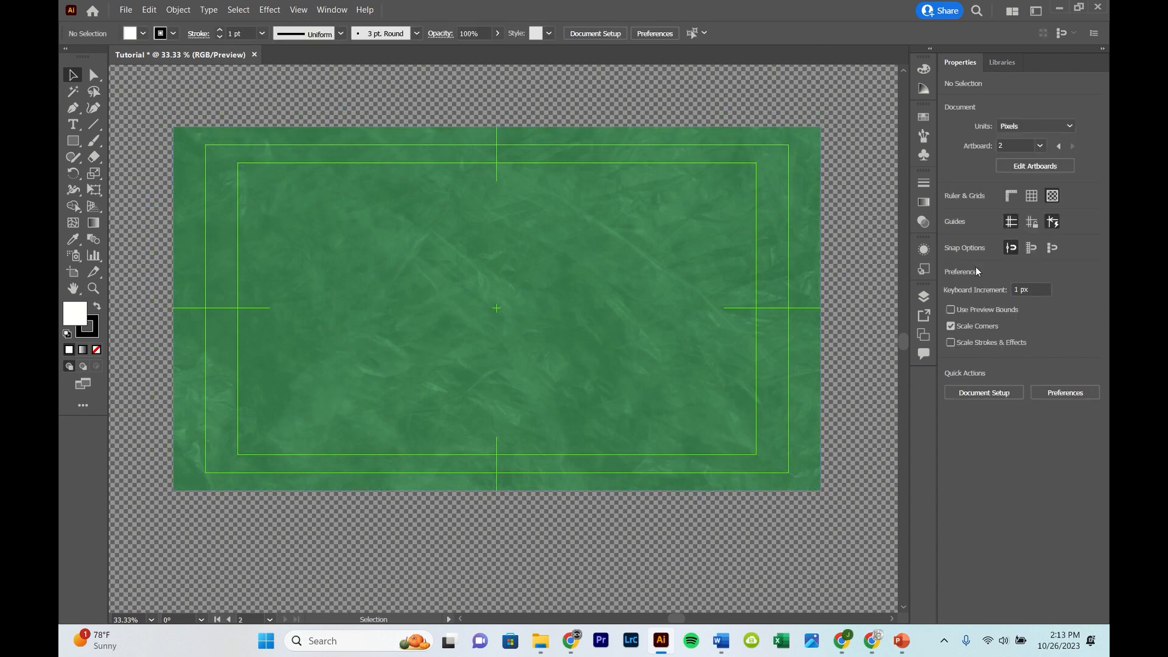
Step: Hide both texture images in Layer 1 and show them again to compare the background with and without texture
left_click(922, 296)
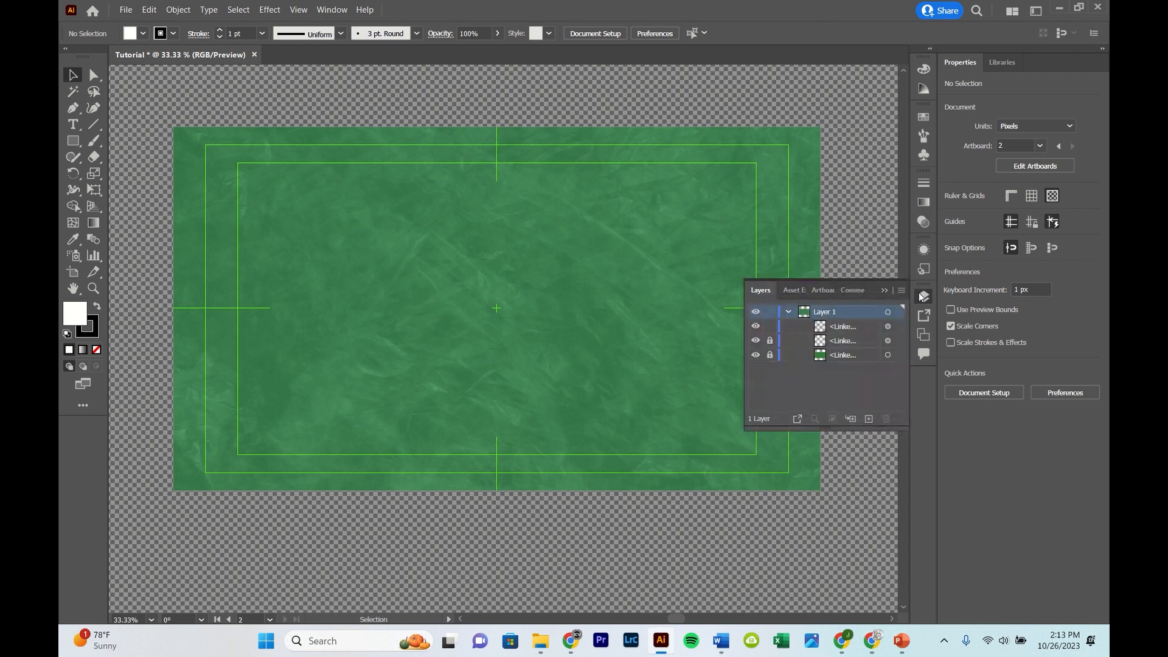
scroll(596, 249, "right", 1)
scroll(596, 254, "right", 1)
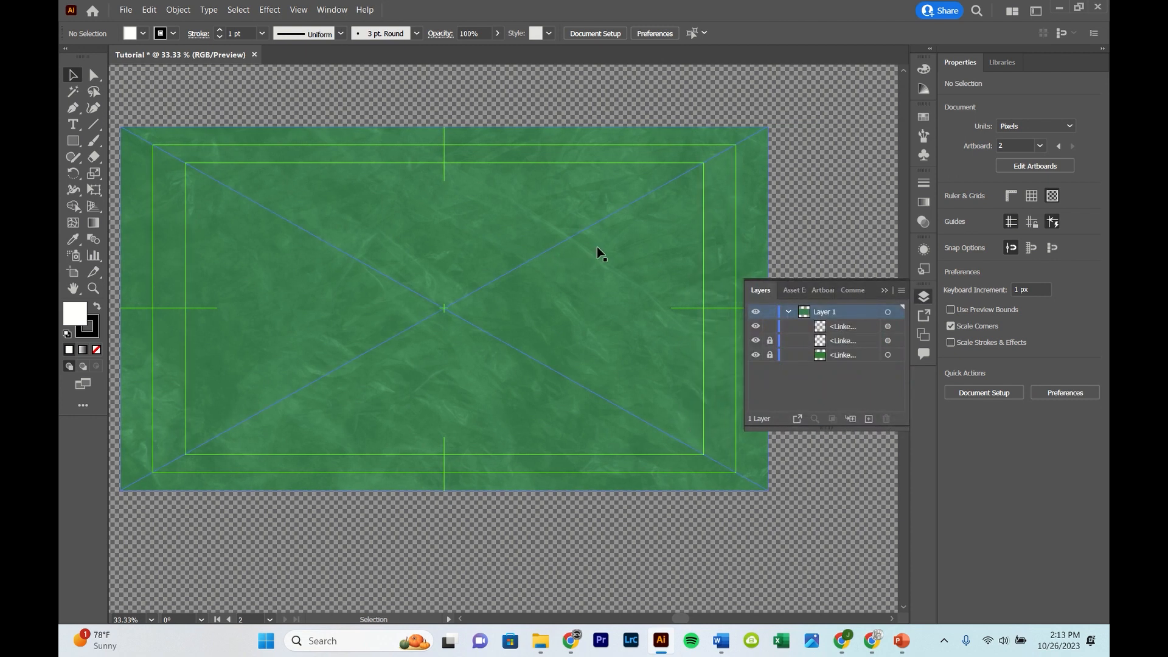
left_click(755, 340)
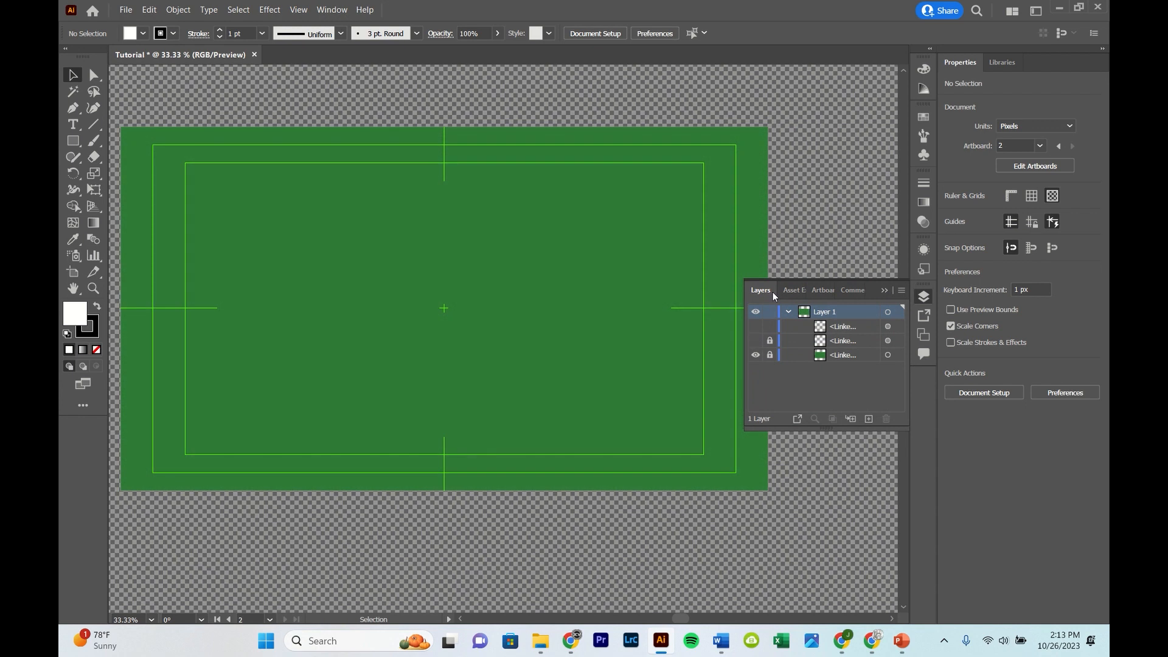
left_click(754, 341)
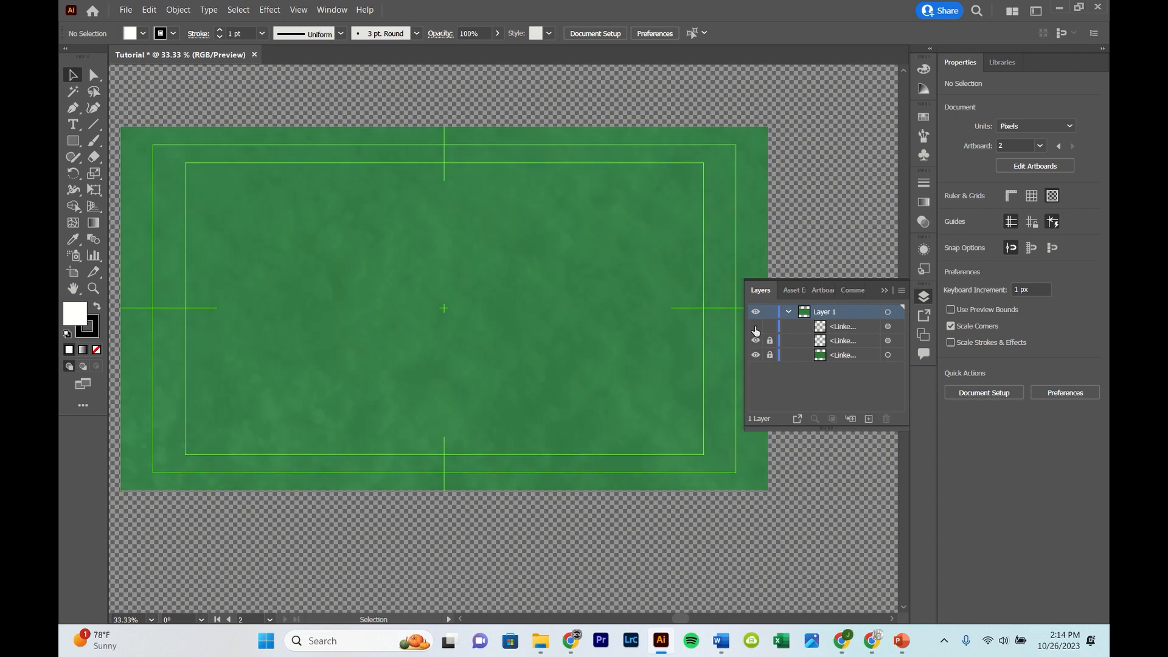
left_click(756, 328)
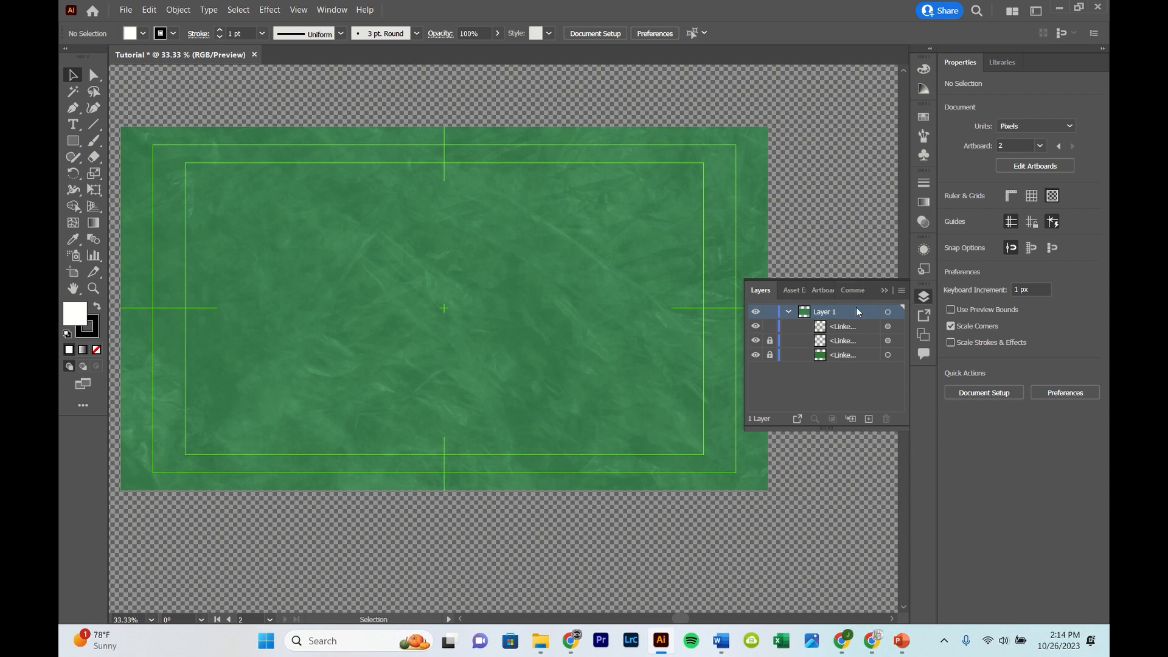